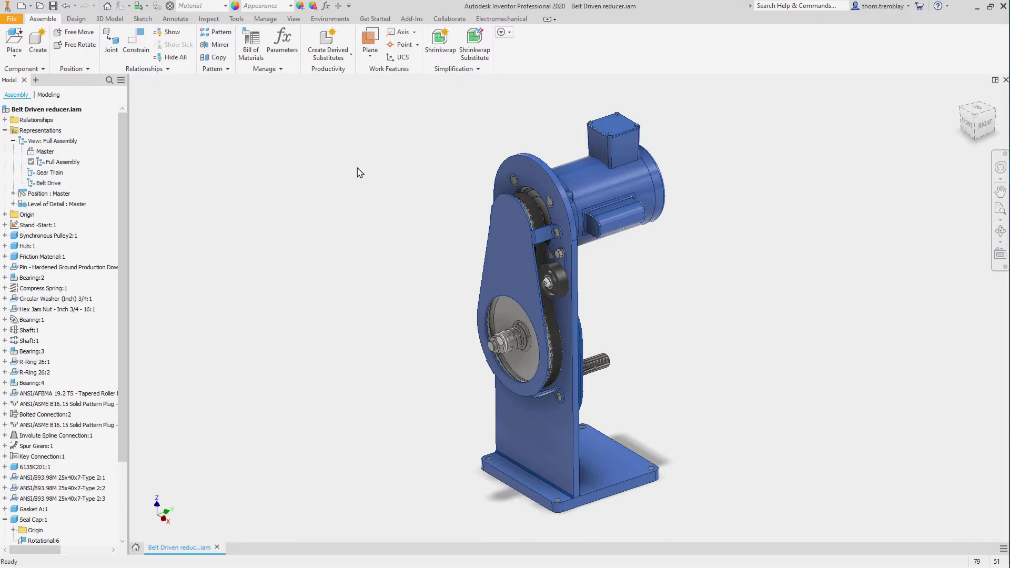
Switch to the Inventor Studio environment and show the Animation Timeline at 0.0 s
{"action": "left_click", "coordinate": [341, 20]}
{"action": "left_click", "coordinate": [104, 41]}
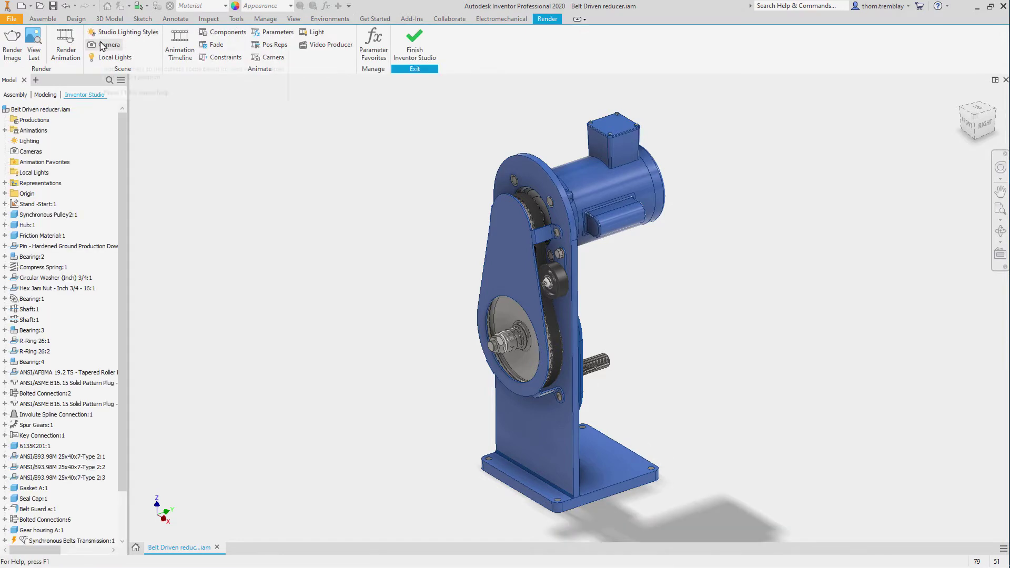
{"action": "left_click", "coordinate": [181, 53]}
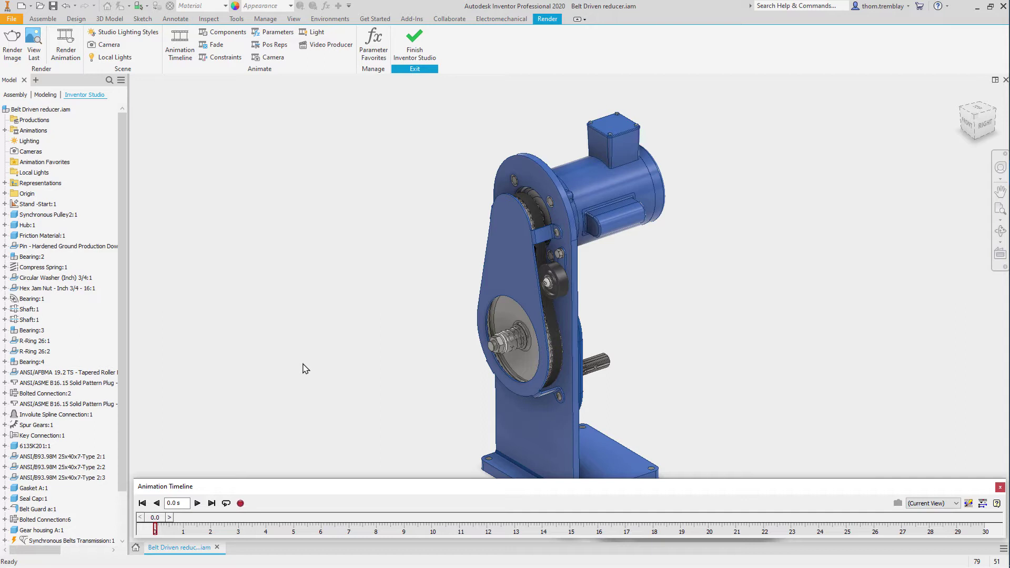
Change the animation length in Animation Options from 30 to 5 seconds
{"action": "left_click", "coordinate": [970, 504]}
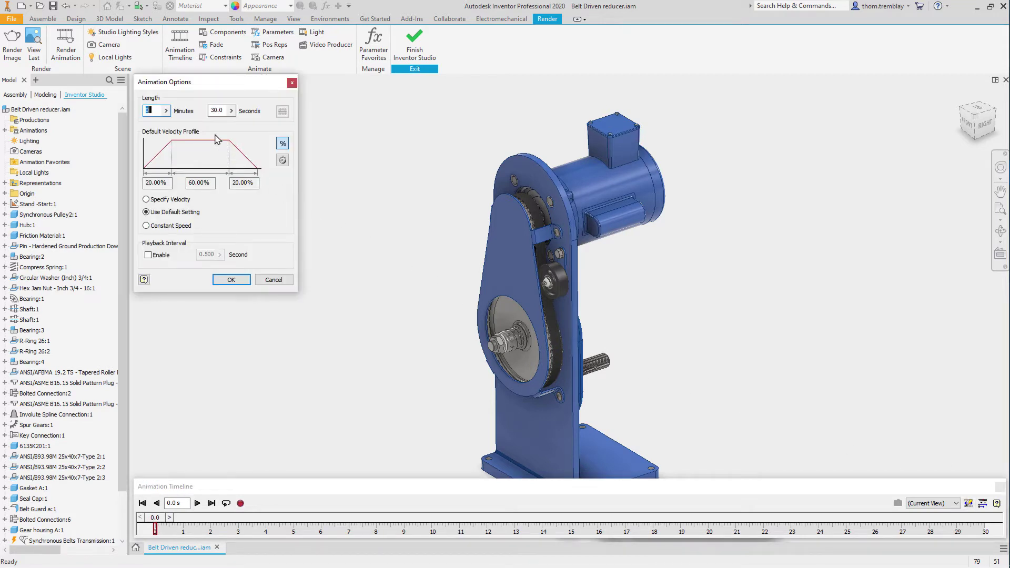
{"action": "left_click_drag", "start_coordinate": [218, 111], "coordinate": [203, 112]}
{"action": "left_click", "coordinate": [231, 281]}
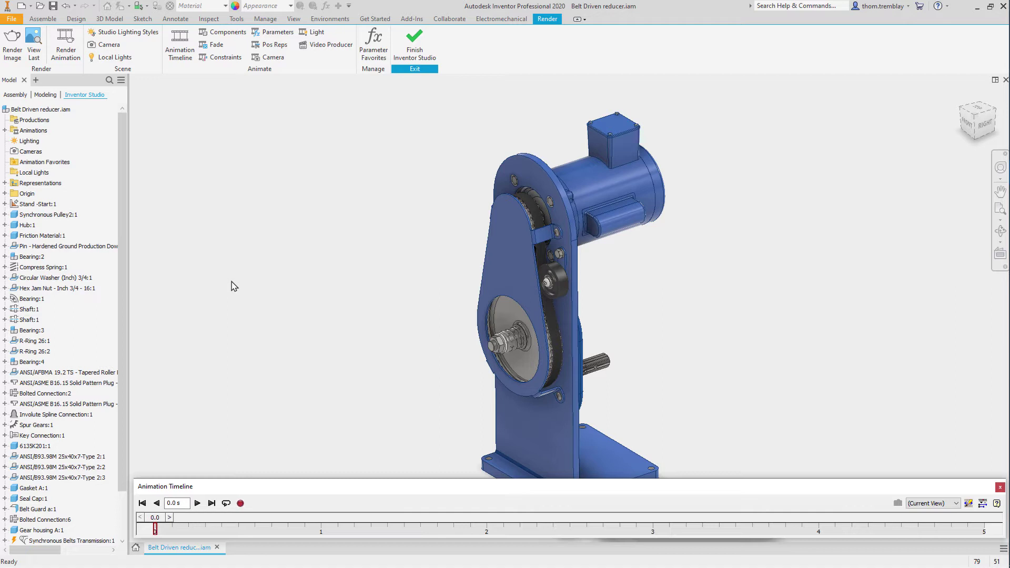
Start a Fade and pick the idler arm, connections, bolt, washer, belt, housing and belt guard
{"action": "left_click", "coordinate": [213, 45]}
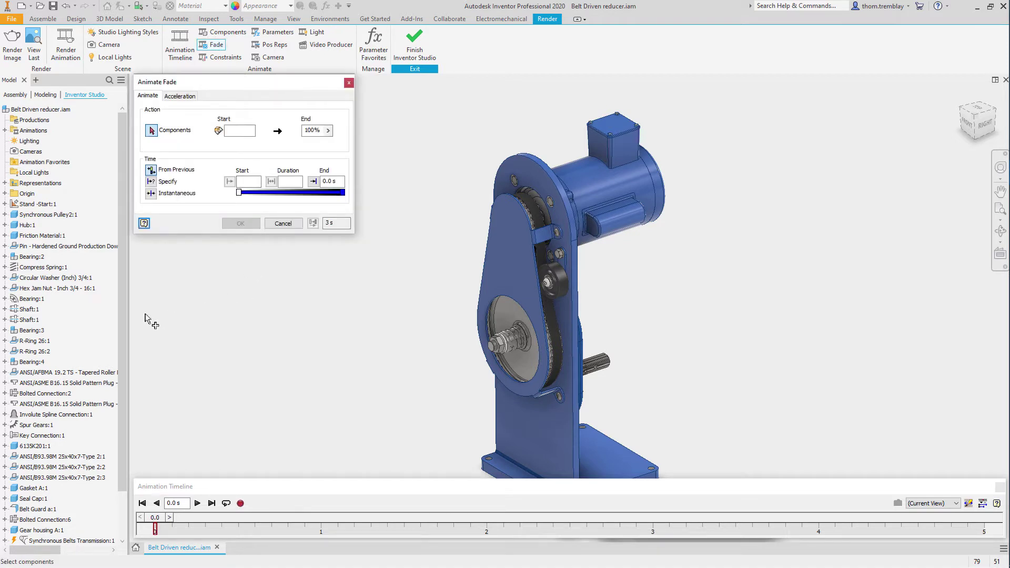
{"action": "scroll", "coordinate": [78, 342], "scroll_direction": "down", "scroll_amount": 2}
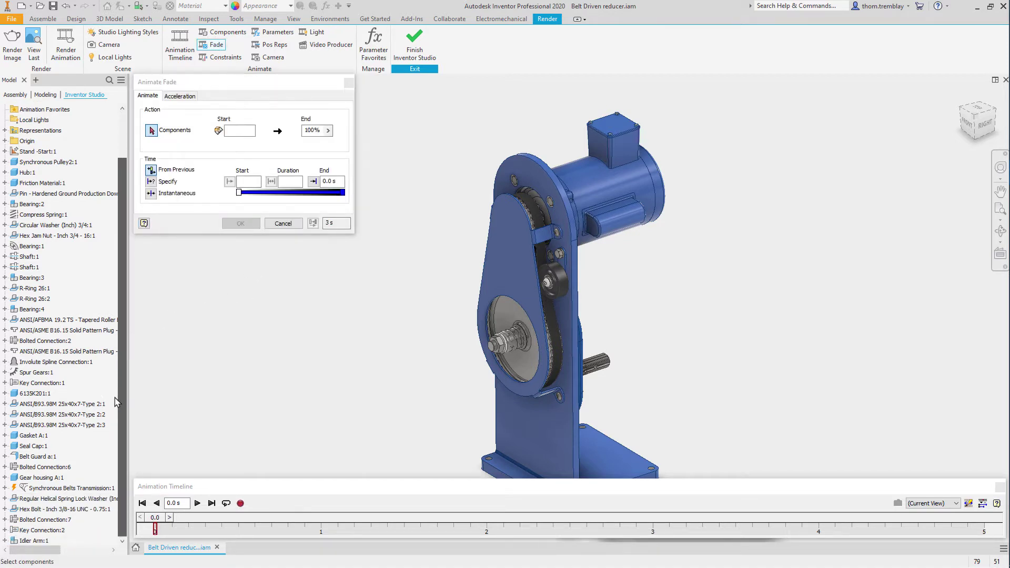
{"action": "left_click", "coordinate": [33, 541]}
{"action": "left_click", "coordinate": [43, 531], "text": "ctrl"}
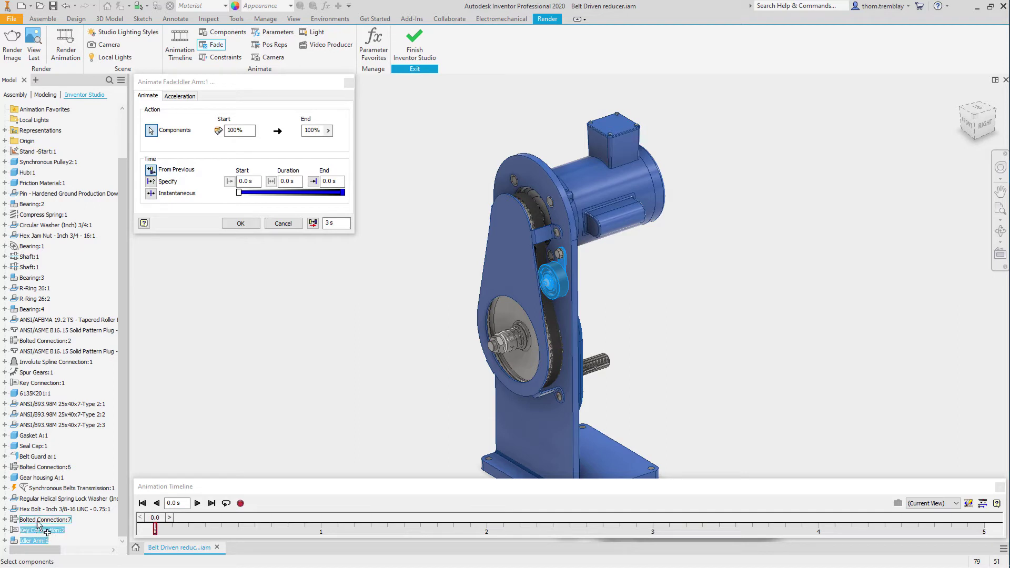
{"action": "left_click", "coordinate": [42, 520], "text": "ctrl"}
{"action": "left_click", "coordinate": [42, 509], "text": "ctrl"}
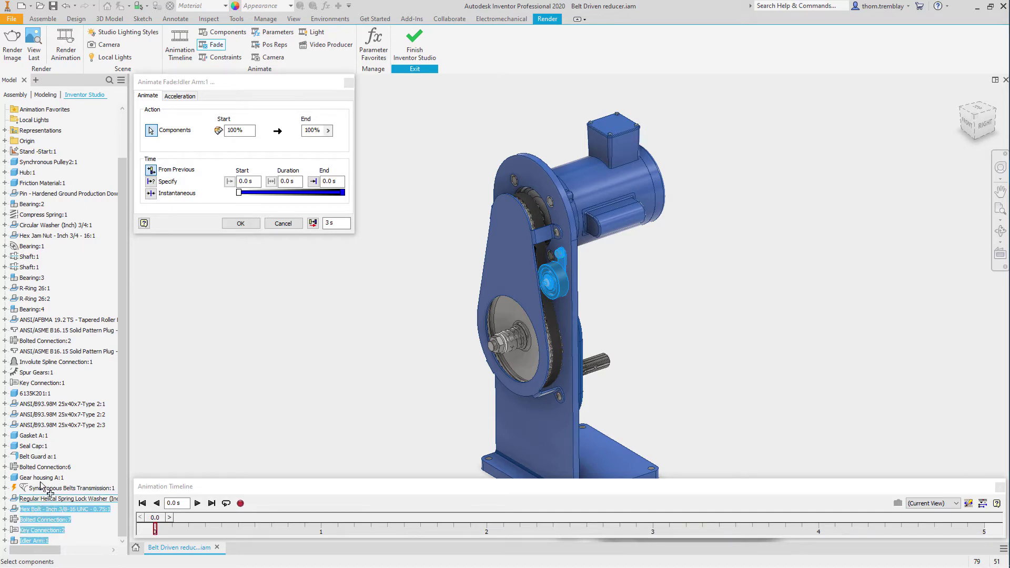
{"action": "left_click", "coordinate": [42, 499], "text": "ctrl"}
{"action": "left_click", "coordinate": [42, 488], "text": "ctrl"}
{"action": "left_click", "coordinate": [41, 477], "text": "ctrl"}
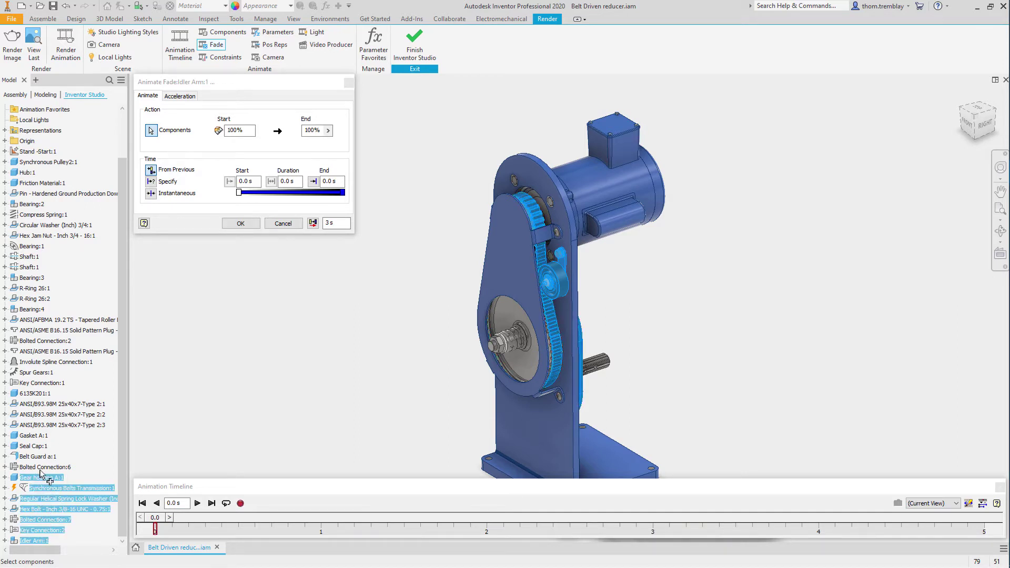
{"action": "left_click", "coordinate": [42, 468], "text": "ctrl"}
{"action": "left_click", "coordinate": [41, 457], "text": "ctrl"}
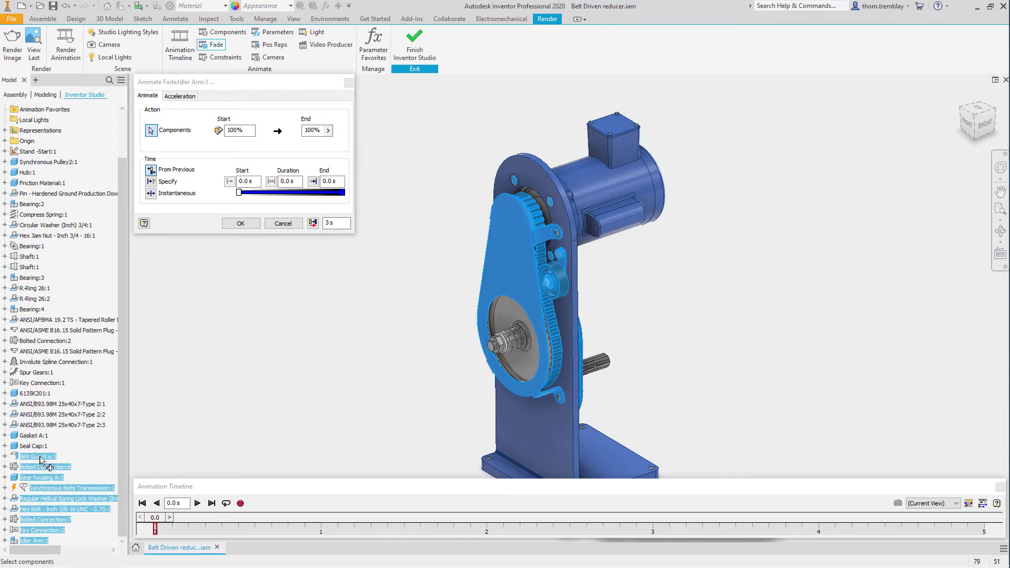
Add the seal cap, gasket, three seals, motor, two plugs, Bolted Connection:2 and stand
{"action": "left_click", "coordinate": [41, 446], "text": "ctrl"}
{"action": "left_click", "coordinate": [40, 436], "text": "ctrl"}
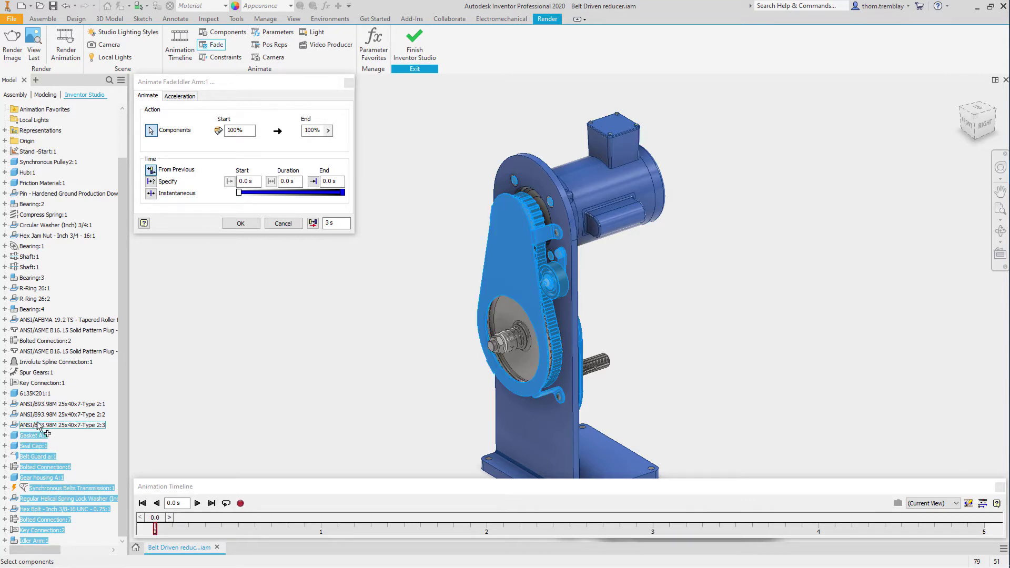
{"action": "left_click", "coordinate": [39, 425], "text": "ctrl"}
{"action": "left_click", "coordinate": [39, 415], "text": "ctrl"}
{"action": "left_click", "coordinate": [38, 404], "text": "ctrl"}
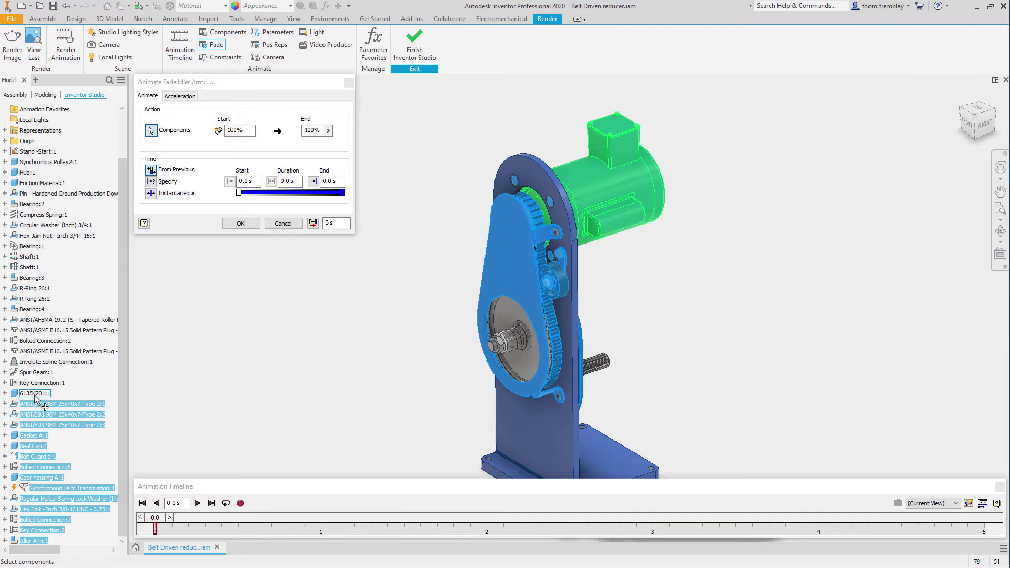
{"action": "left_click", "coordinate": [35, 396], "text": "ctrl"}
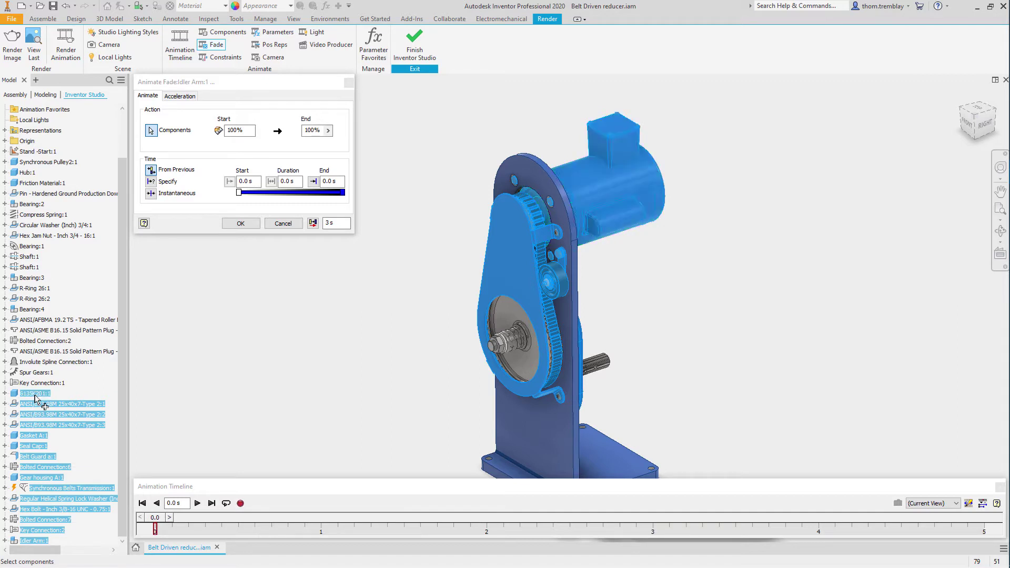
{"action": "left_click", "coordinate": [77, 352], "text": "ctrl"}
{"action": "left_click", "coordinate": [87, 330], "text": "ctrl"}
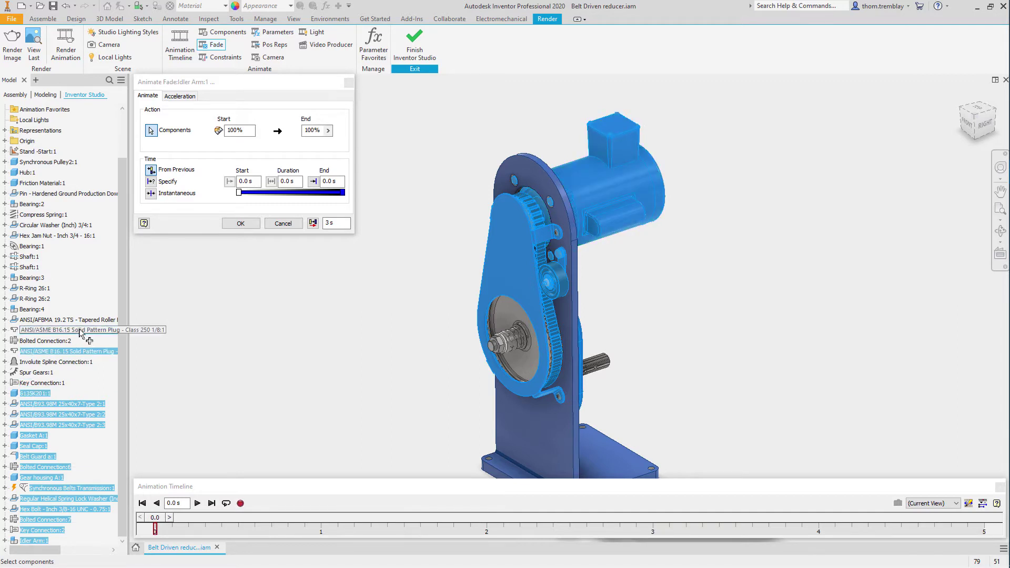
{"action": "left_click", "coordinate": [60, 342], "text": "ctrl"}
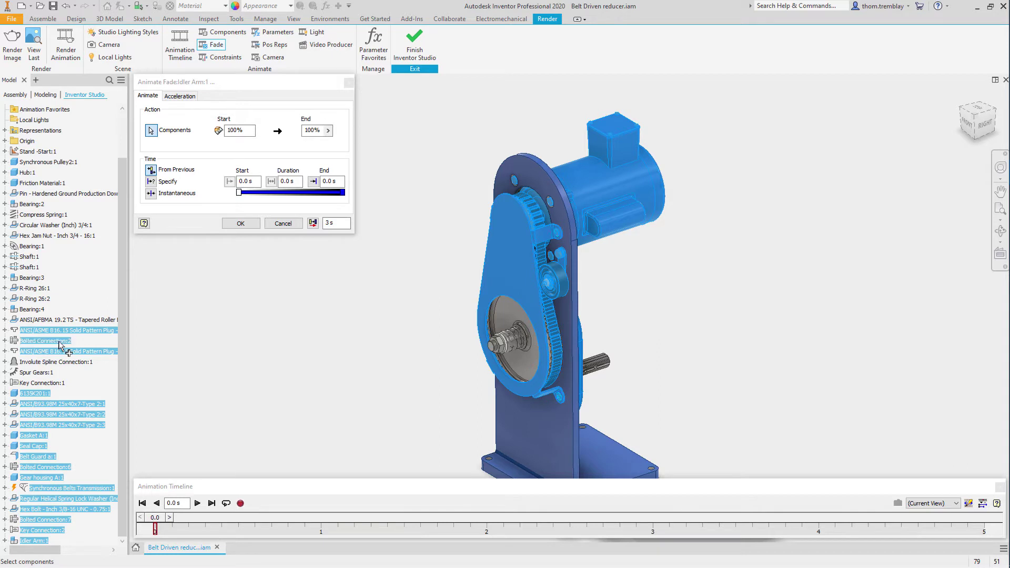
{"action": "left_click", "coordinate": [38, 152], "text": "ctrl"}
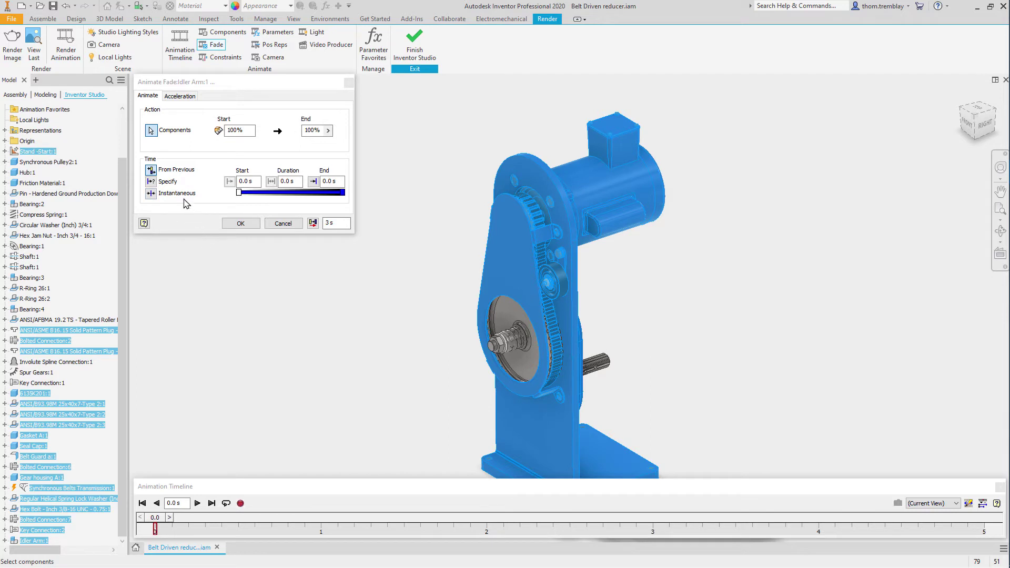
Make the fade run from 0.3 s to 1.0 s with a lowered end opacity
{"action": "left_click", "coordinate": [151, 182]}
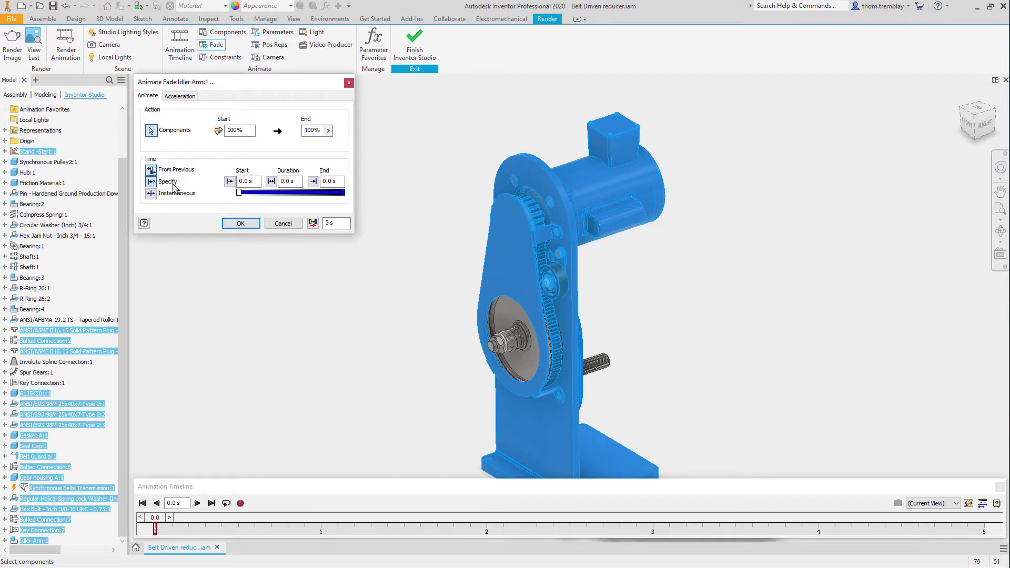
{"action": "left_click", "coordinate": [245, 182]}
{"action": "type", "text": "3"}
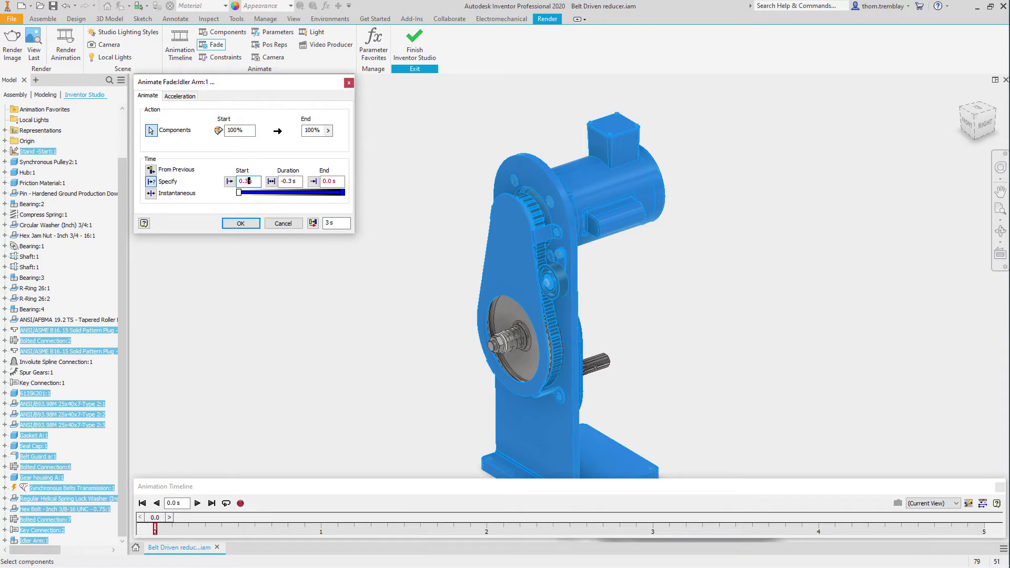
{"action": "left_click", "coordinate": [325, 181]}
{"action": "type", "text": "1"}
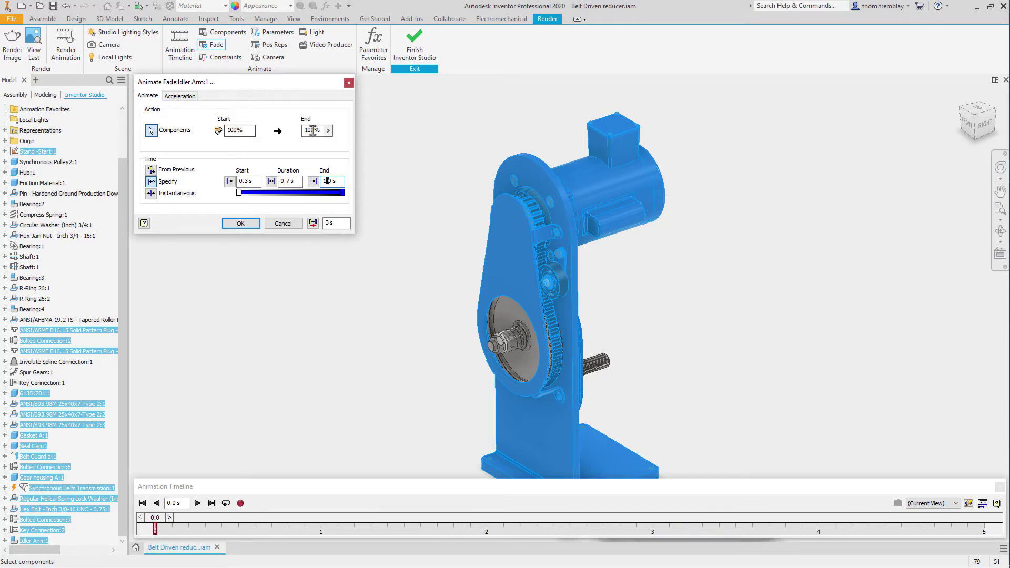
{"action": "left_click_drag", "start_coordinate": [312, 131], "coordinate": [296, 131]}
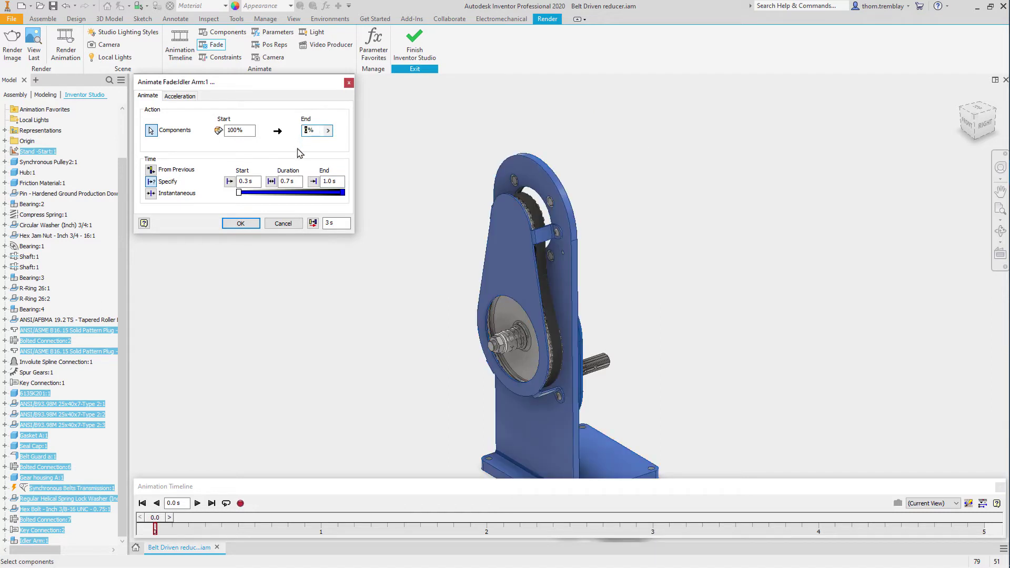
Apply the fade, expand the timeline's action tracks, and play it from start to 5.0 s
{"action": "left_click", "coordinate": [250, 229]}
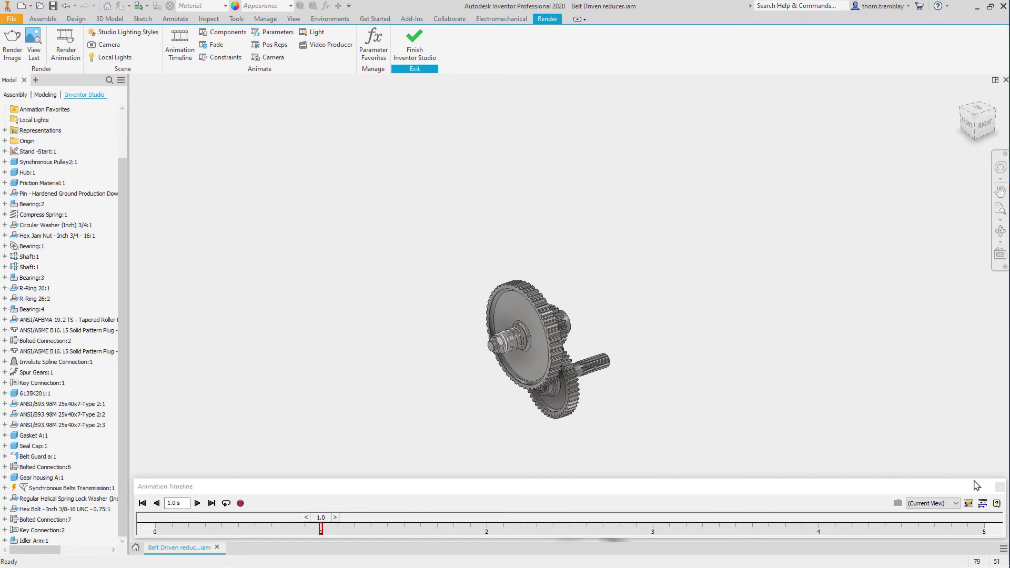
{"action": "left_click", "coordinate": [982, 504]}
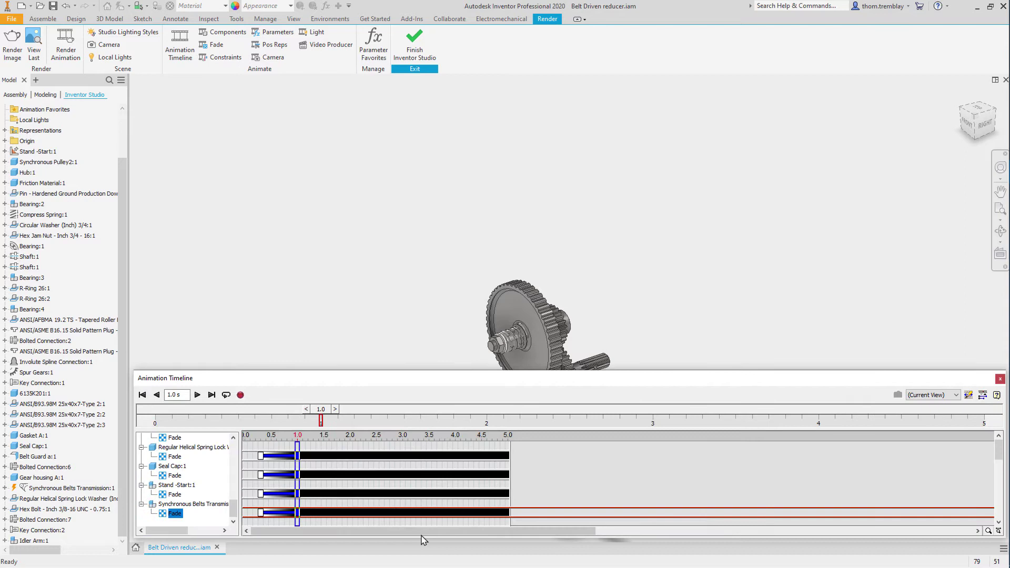
{"action": "scroll", "coordinate": [281, 495], "scroll_direction": "up", "scroll_amount": 5}
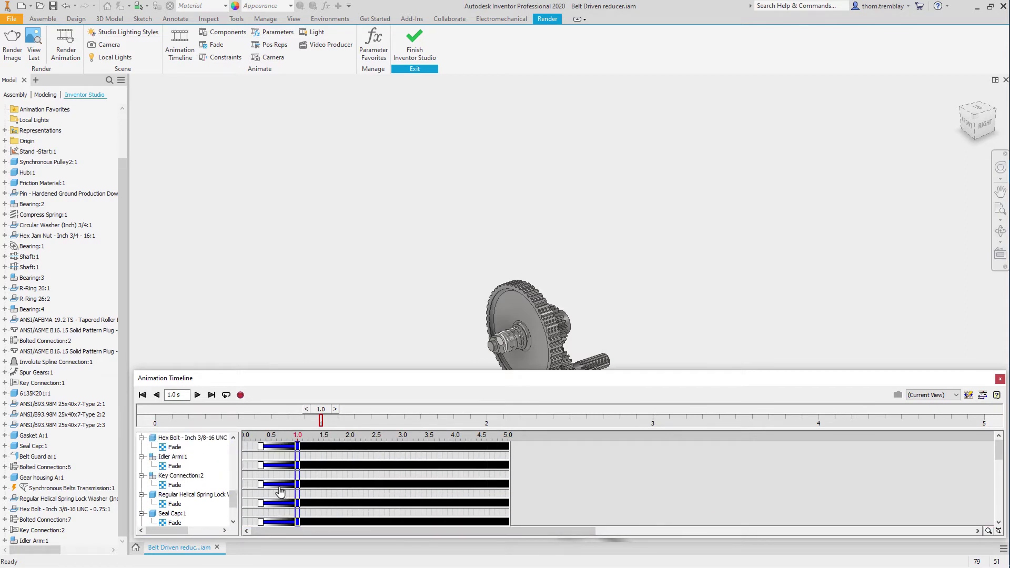
{"action": "scroll", "coordinate": [282, 490], "scroll_direction": "up", "scroll_amount": 5}
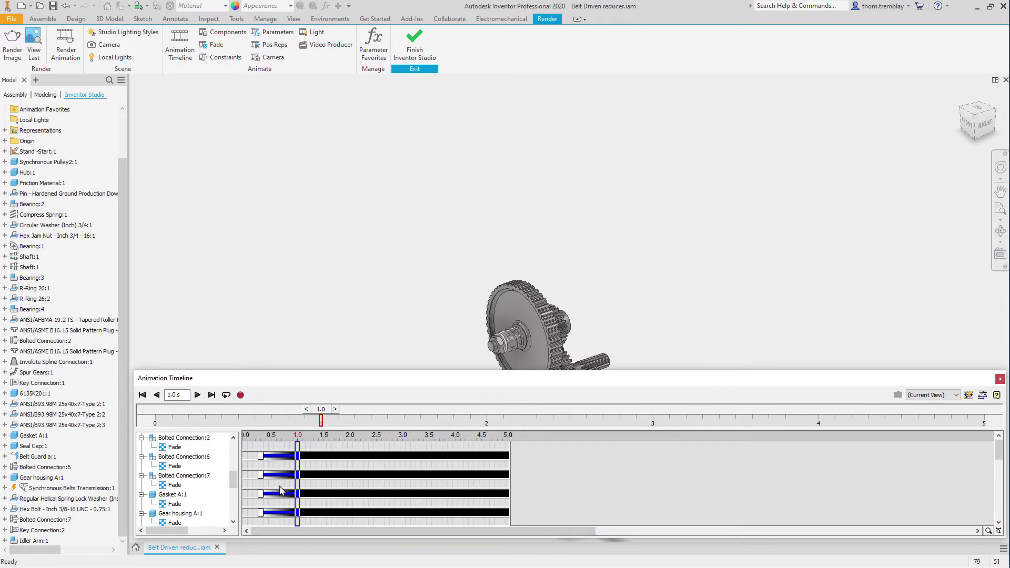
{"action": "scroll", "coordinate": [282, 491], "scroll_direction": "up", "scroll_amount": 1}
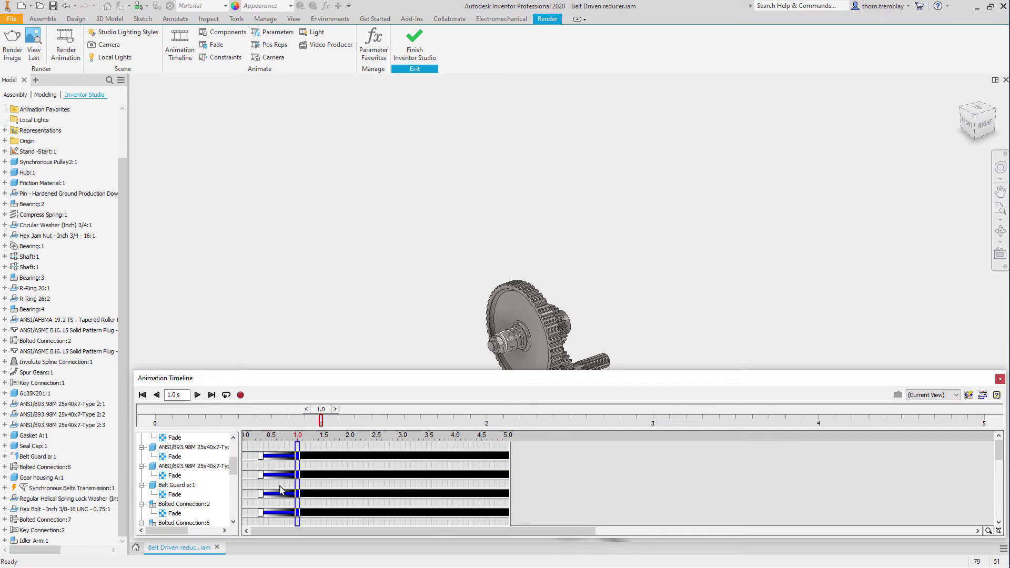
{"action": "left_click", "coordinate": [142, 395]}
{"action": "left_click", "coordinate": [198, 394]}
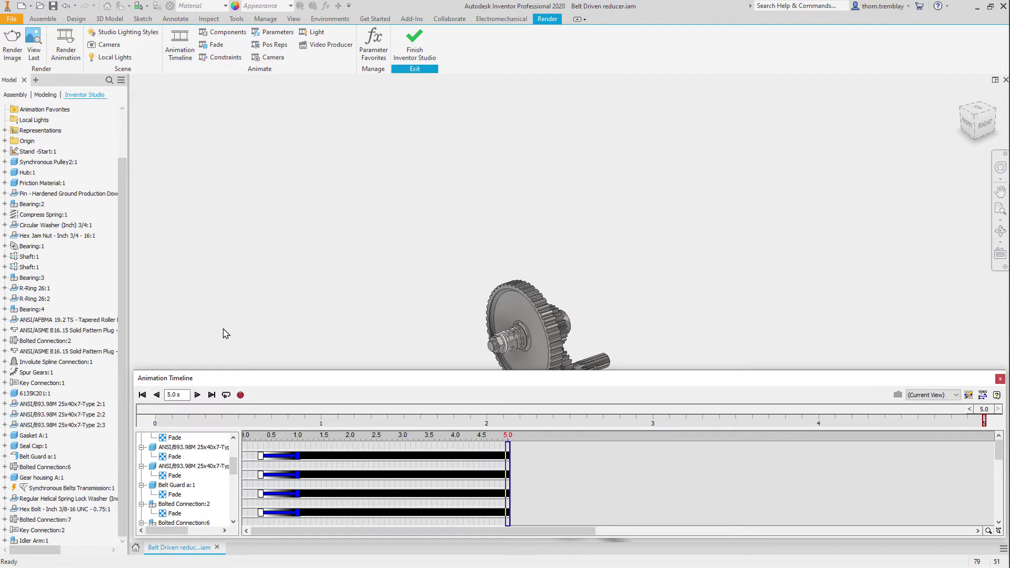
Rewind to 0.0 s, collapse the timeline, and create Camera1 from the current view
{"action": "left_click", "coordinate": [143, 394]}
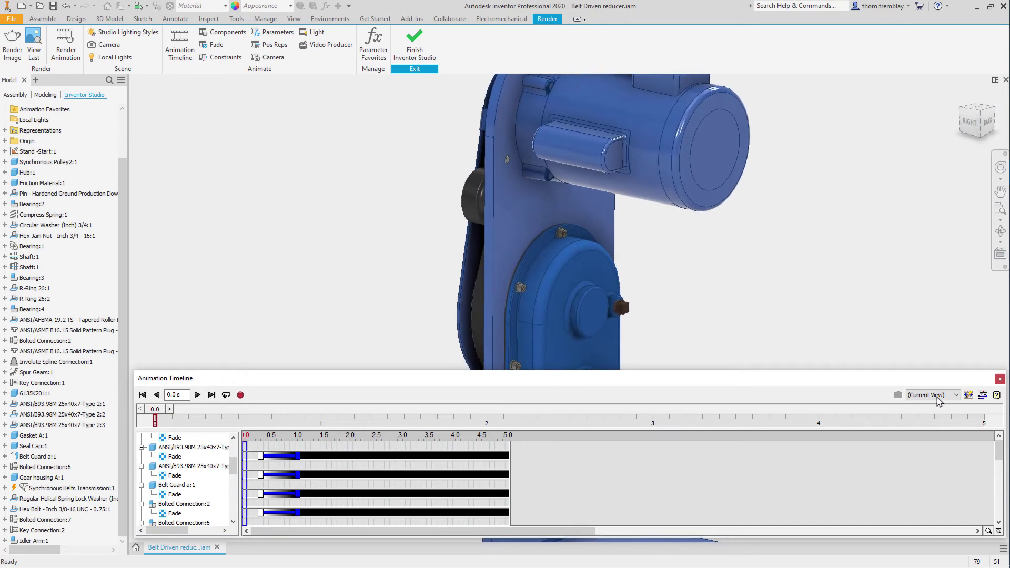
{"action": "left_click", "coordinate": [982, 395]}
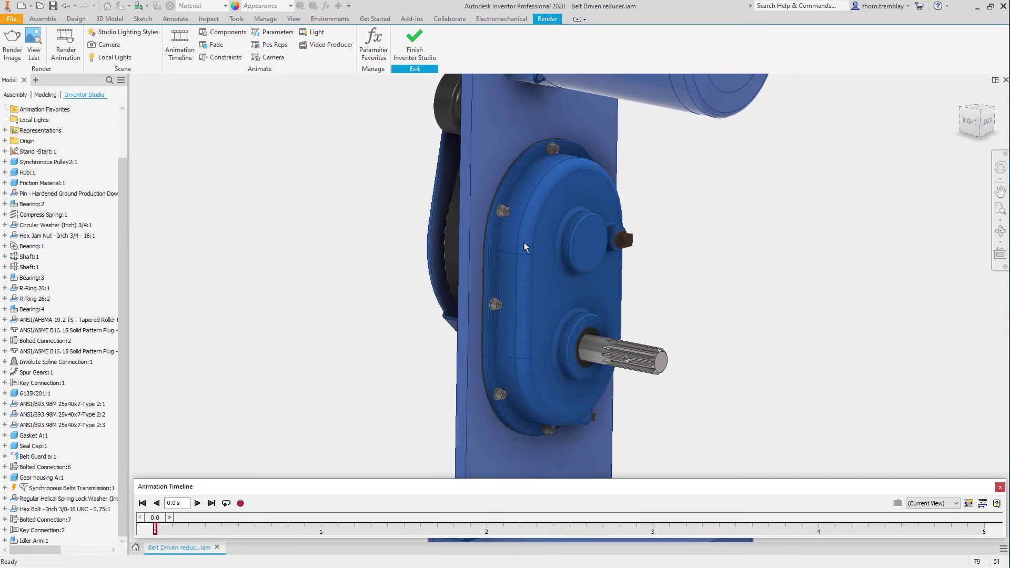
{"action": "scroll", "coordinate": [120, 151], "scroll_direction": "up", "scroll_amount": 3}
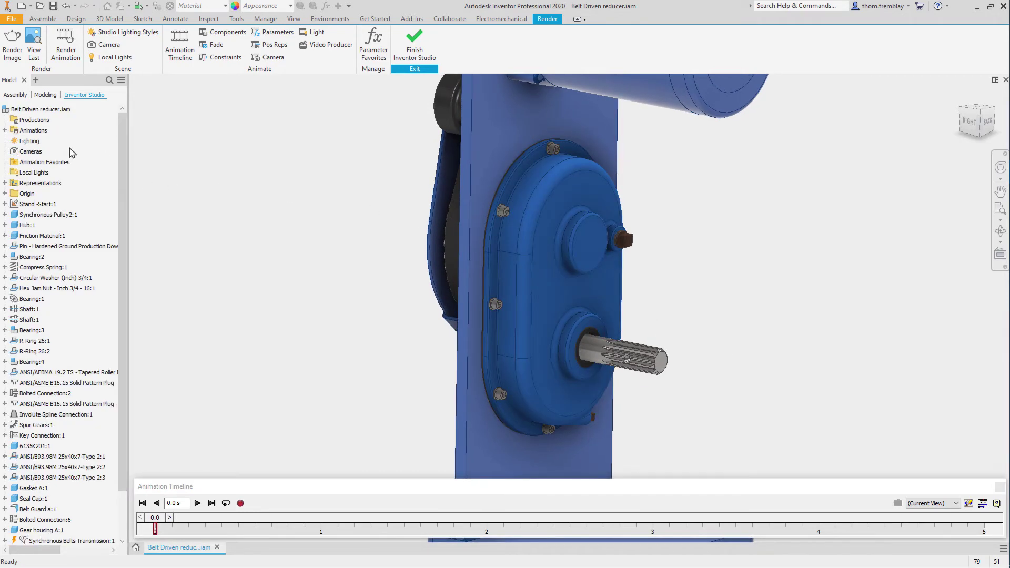
{"action": "left_click", "coordinate": [30, 152]}
{"action": "right_click", "coordinate": [30, 153]}
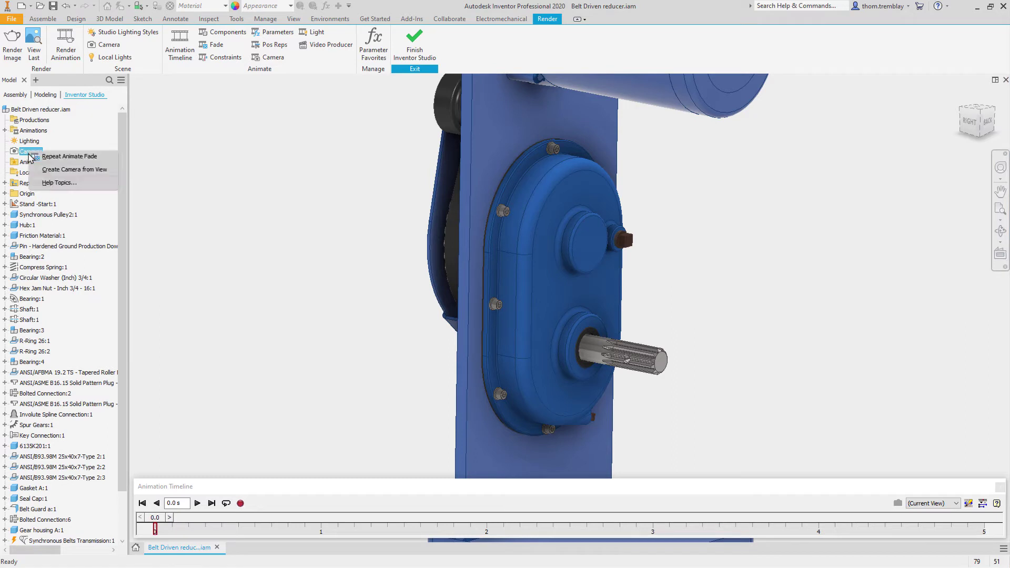
{"action": "left_click", "coordinate": [74, 169]}
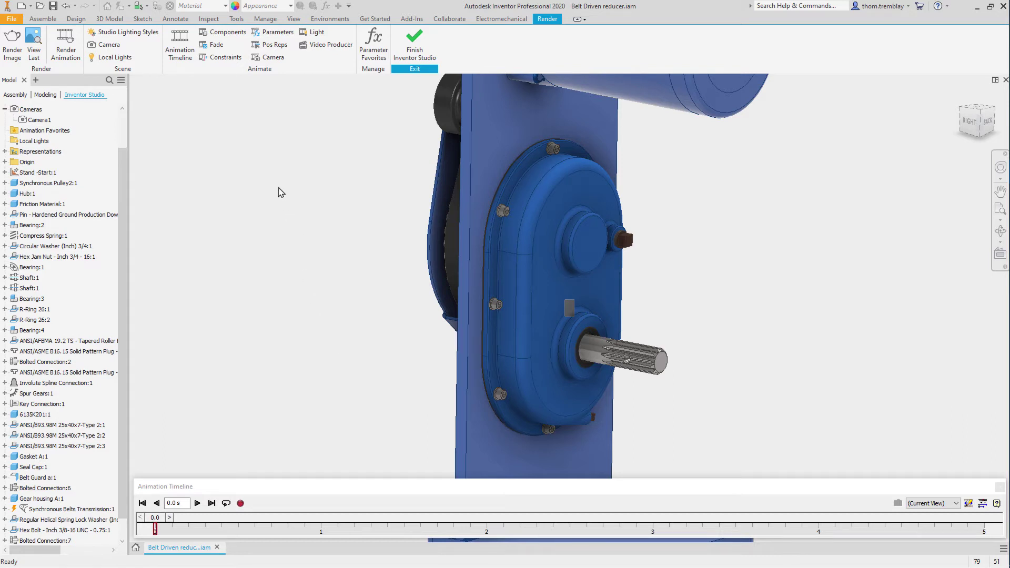
Give Camera1 a counter-clockwise Z-axis turntable of .45 revolutions from 0.0 s to 4.0 s
{"action": "left_click", "coordinate": [268, 59]}
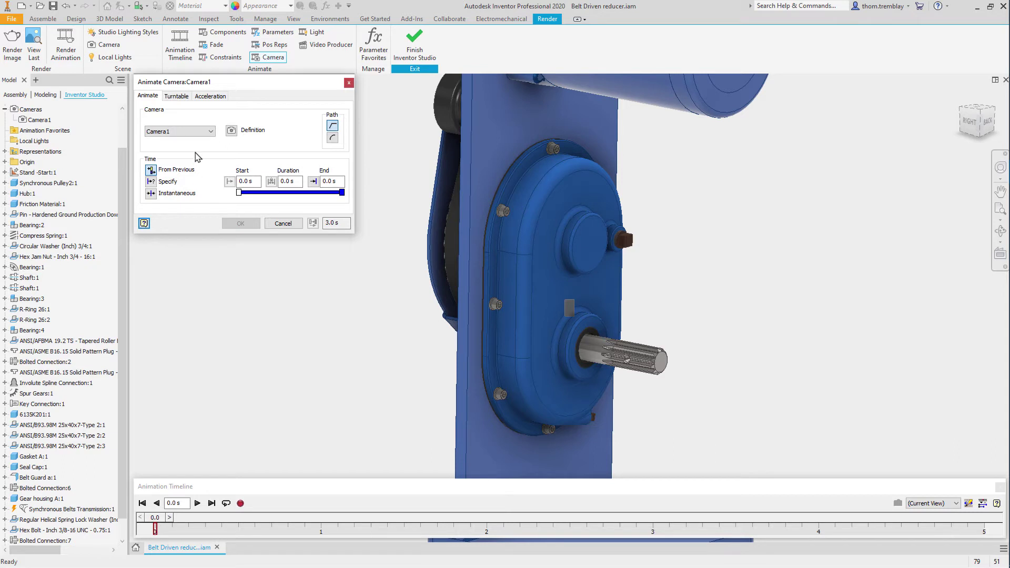
{"action": "left_click", "coordinate": [178, 98]}
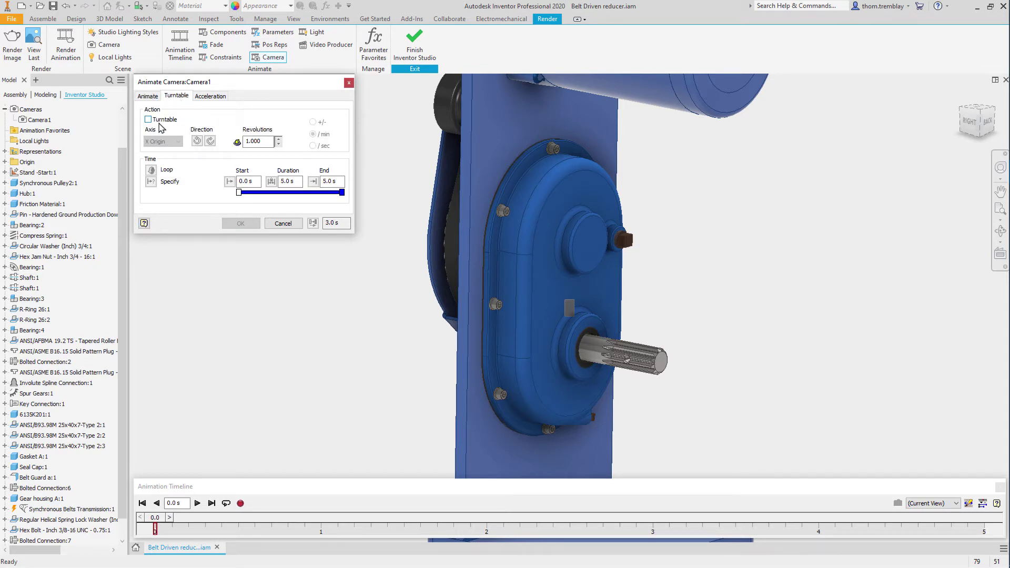
{"action": "left_click", "coordinate": [149, 120]}
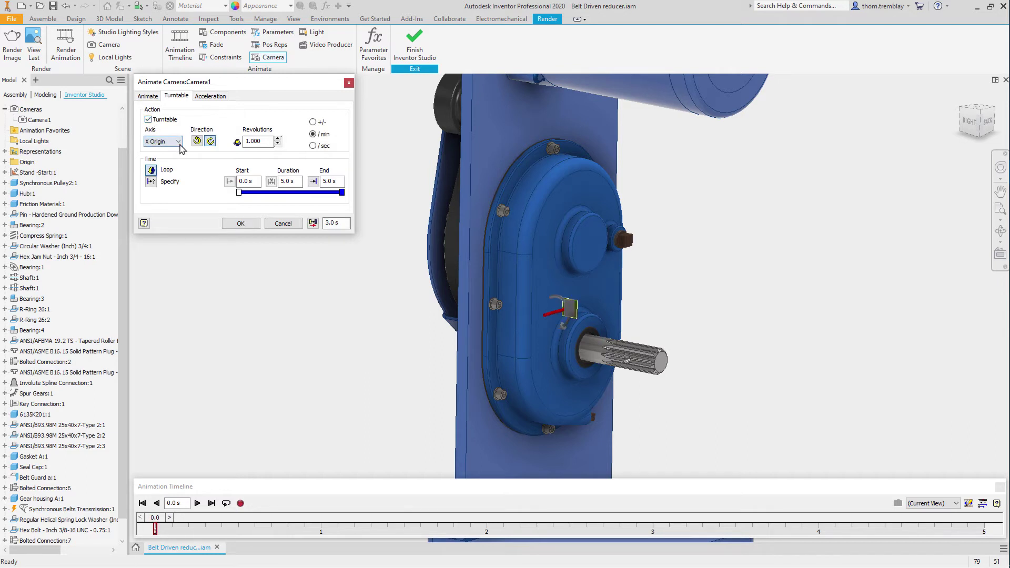
{"action": "left_click", "coordinate": [178, 142]}
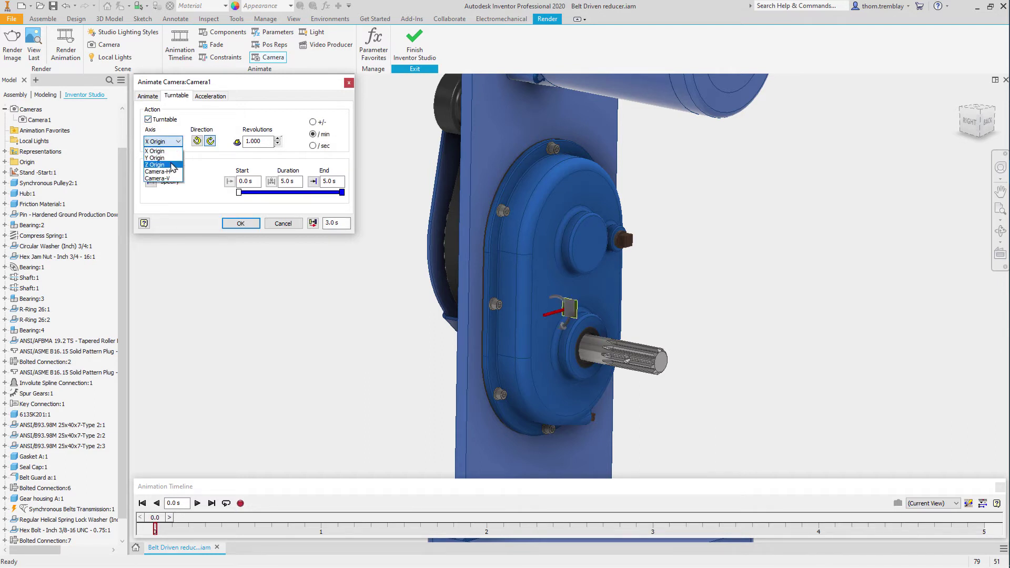
{"action": "left_click", "coordinate": [172, 166]}
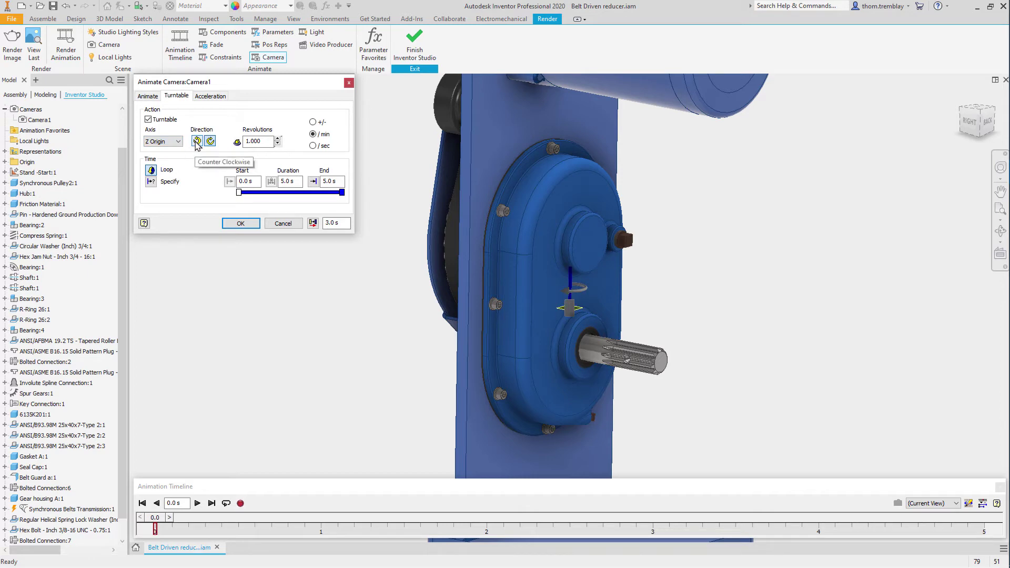
{"action": "left_click", "coordinate": [197, 141]}
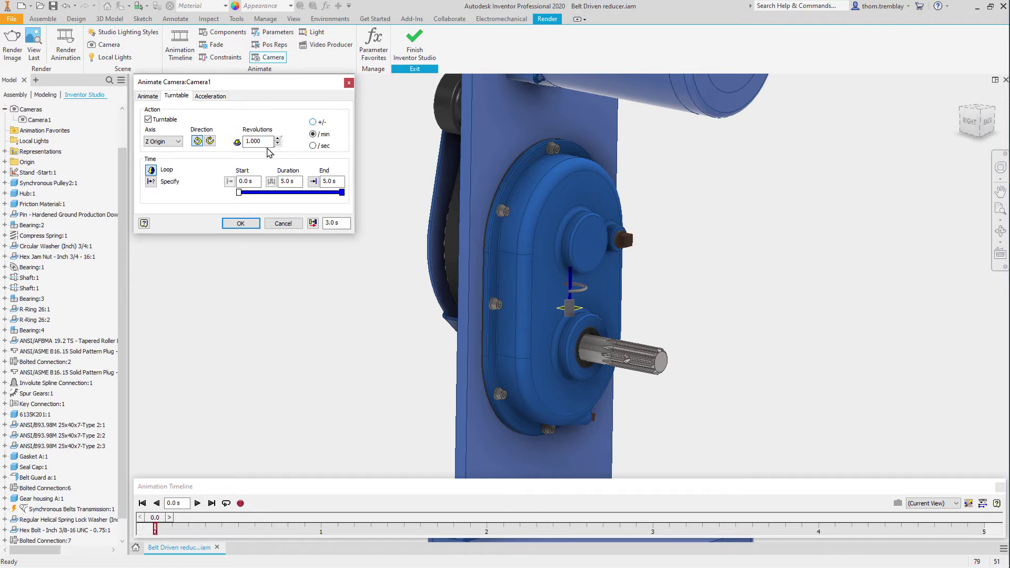
{"action": "left_click_drag", "start_coordinate": [264, 141], "coordinate": [237, 141]}
{"action": "type", "text": ".45"}
{"action": "left_click", "coordinate": [151, 181]}
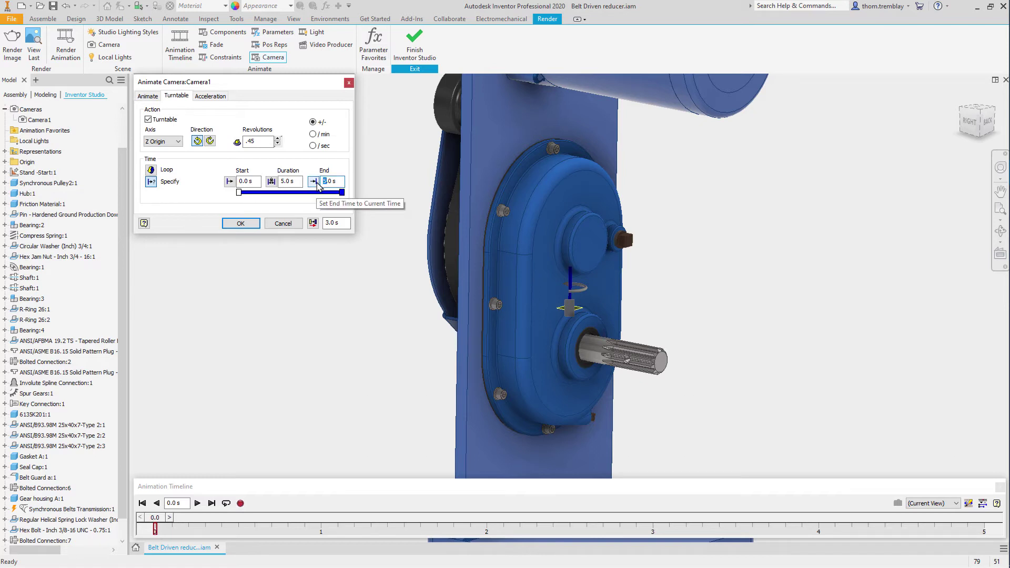
{"action": "type", "text": "4"}
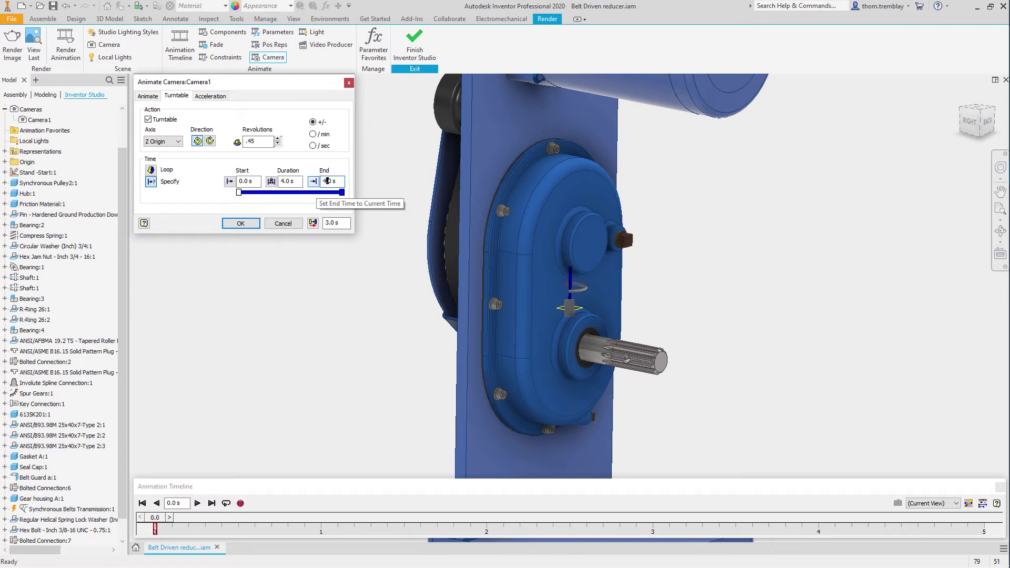
Apply the camera turntable and preview the animation from the start
{"action": "left_click", "coordinate": [241, 224]}
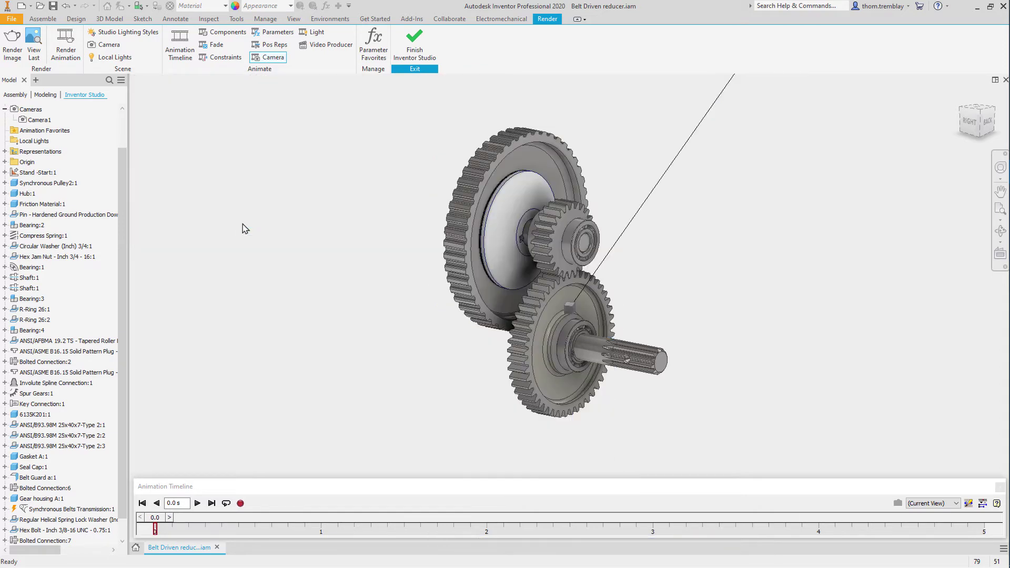
{"action": "left_click", "coordinate": [142, 503]}
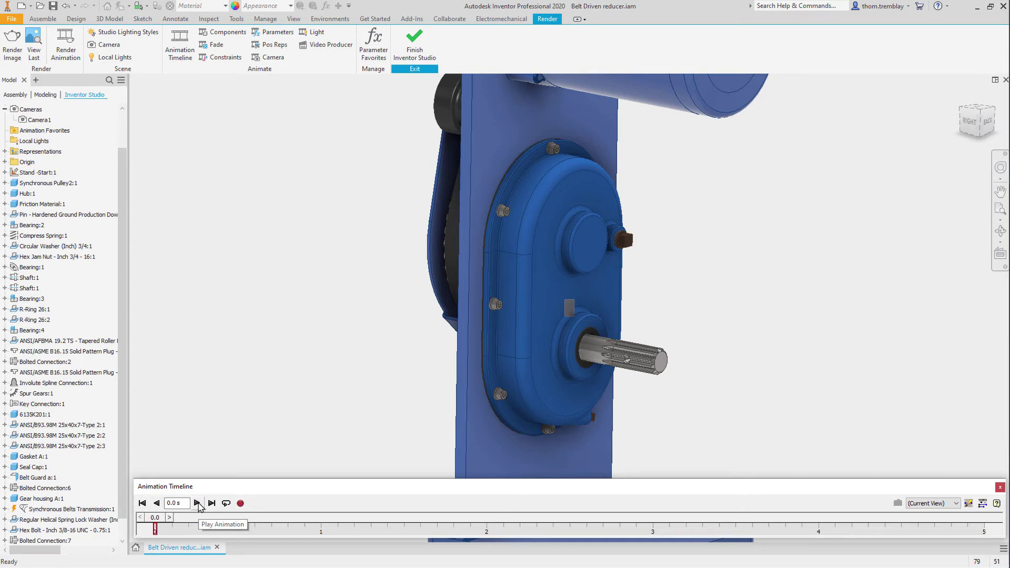
{"action": "left_click", "coordinate": [198, 503]}
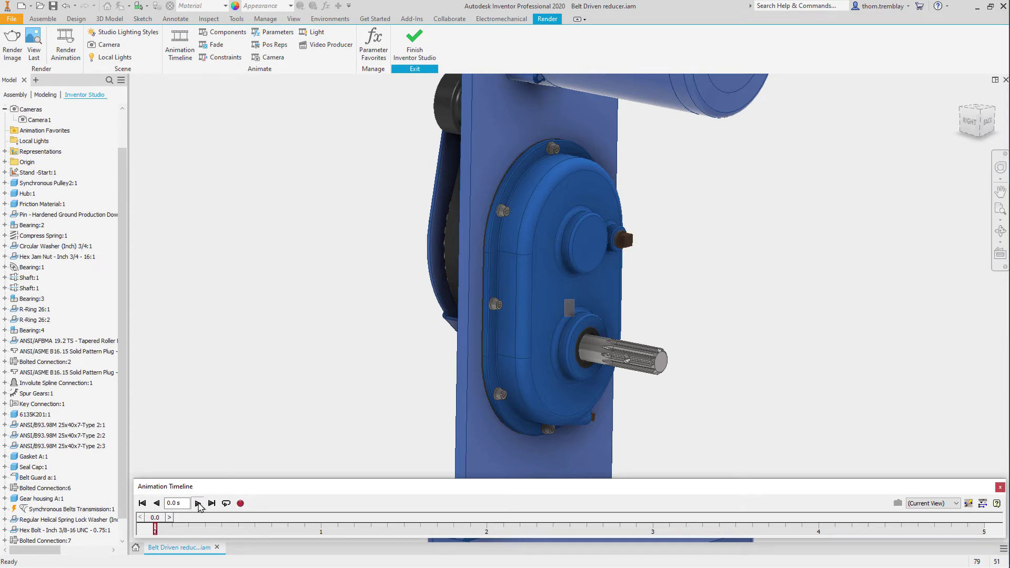
{"action": "left_click", "coordinate": [142, 503]}
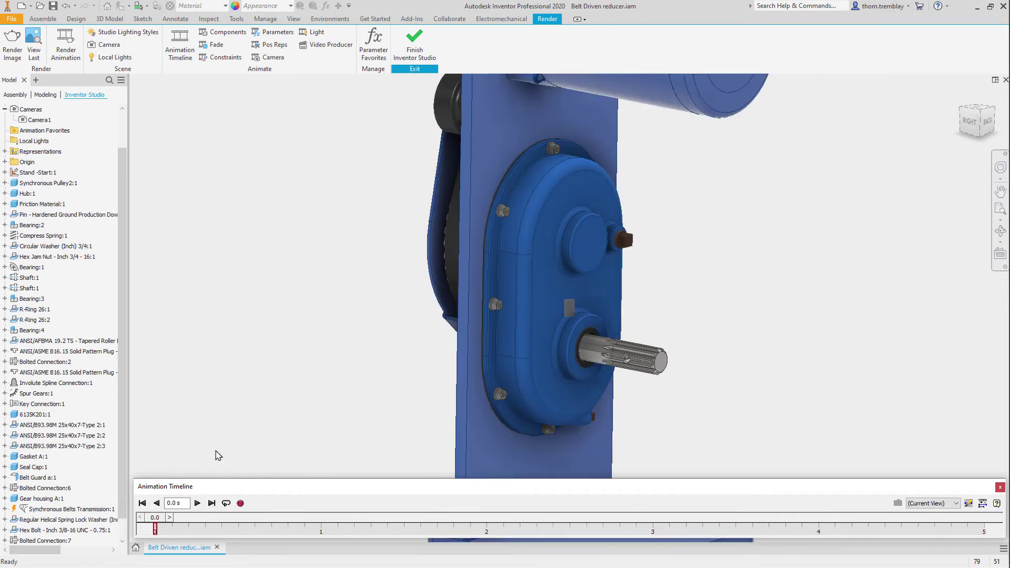
Preview the animation through Camera1's viewpoint, then rewind to 0.0 s
{"action": "left_click", "coordinate": [934, 504]}
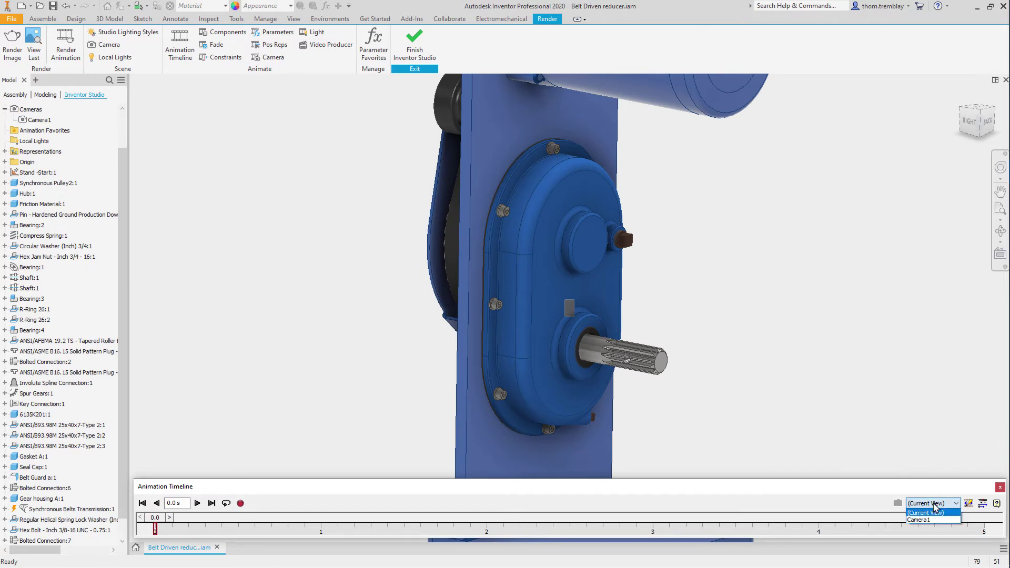
{"action": "left_click", "coordinate": [930, 520]}
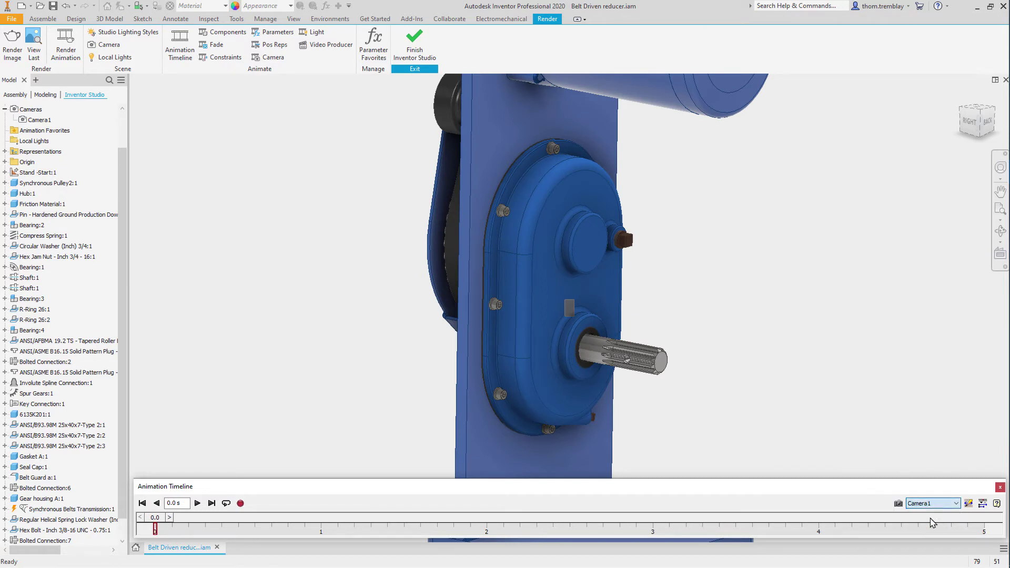
{"action": "left_click", "coordinate": [198, 503]}
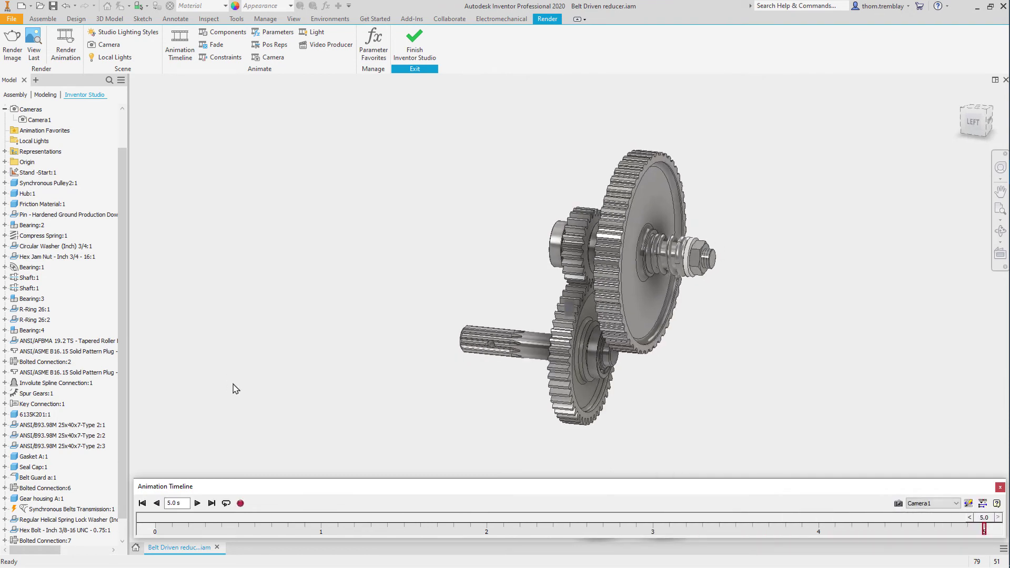
{"action": "left_click", "coordinate": [143, 503]}
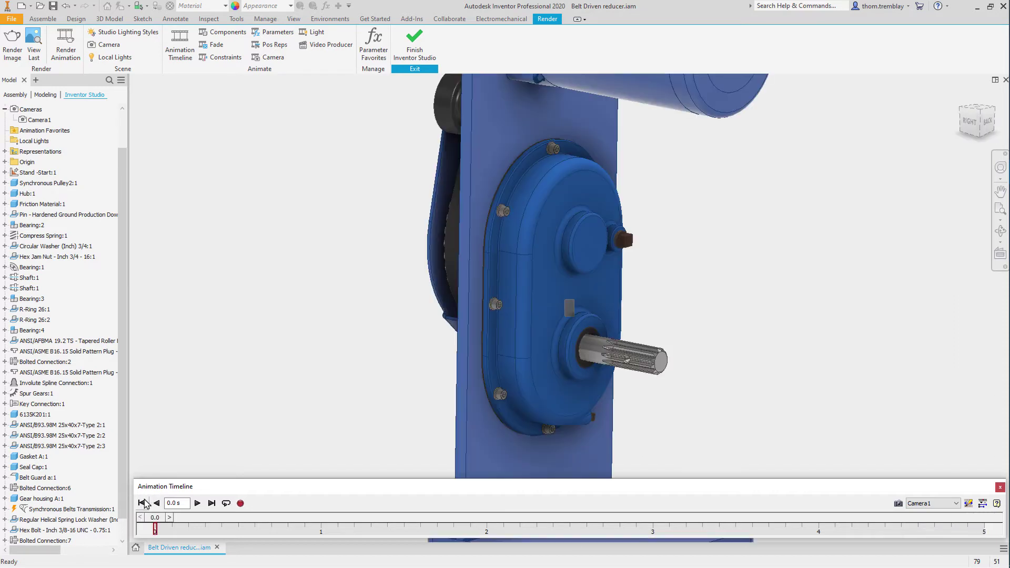
Animate Master to Rotated Gears from 0.5 s to 4.8 s with a 20/60/20 velocity profile
{"action": "left_click", "coordinate": [274, 49]}
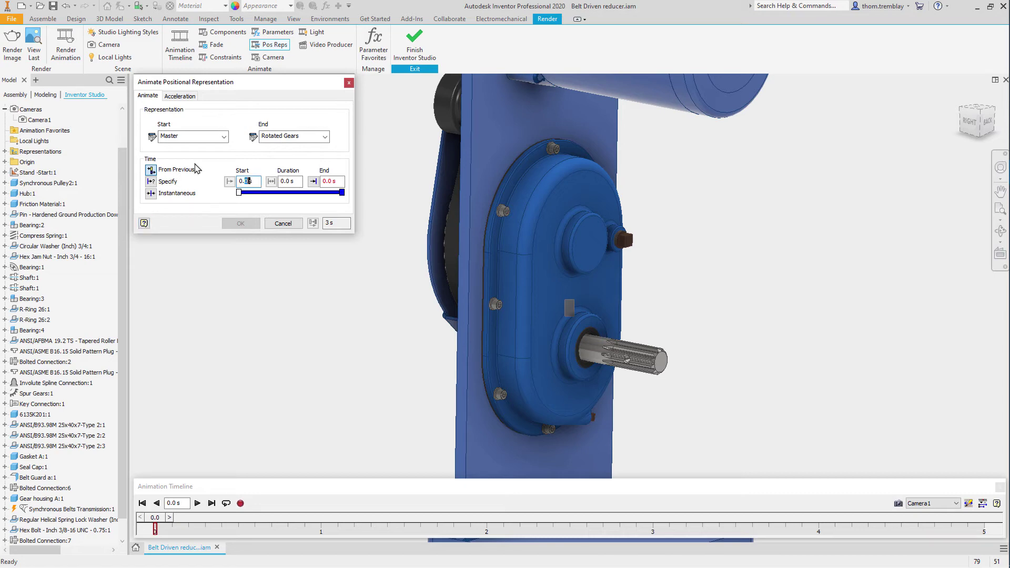
{"action": "left_click", "coordinate": [151, 181]}
{"action": "left_click", "coordinate": [244, 180]}
{"action": "key", "text": "BackSpace"}
{"action": "type", "text": "5"}
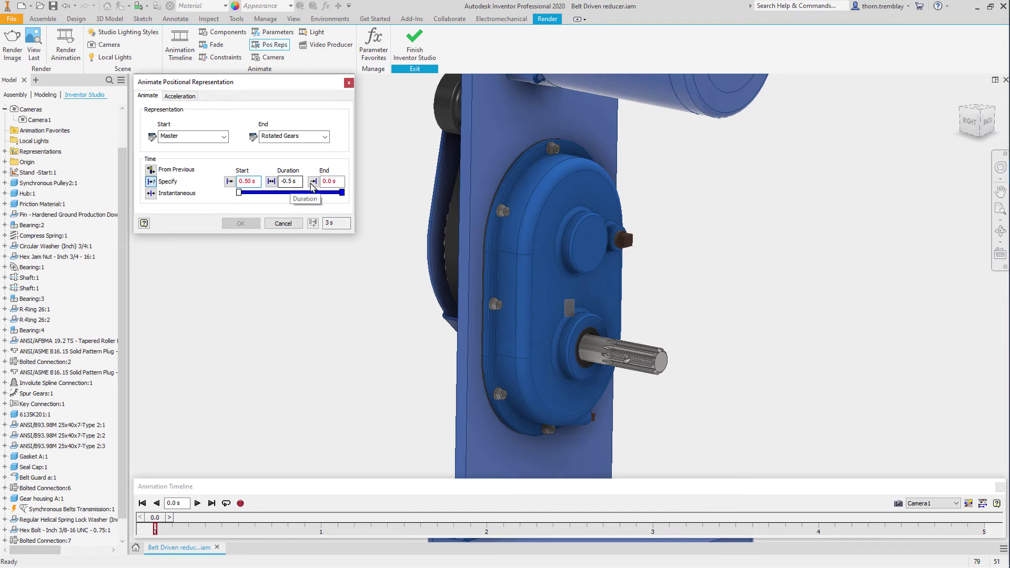
{"action": "double_click", "coordinate": [331, 181]}
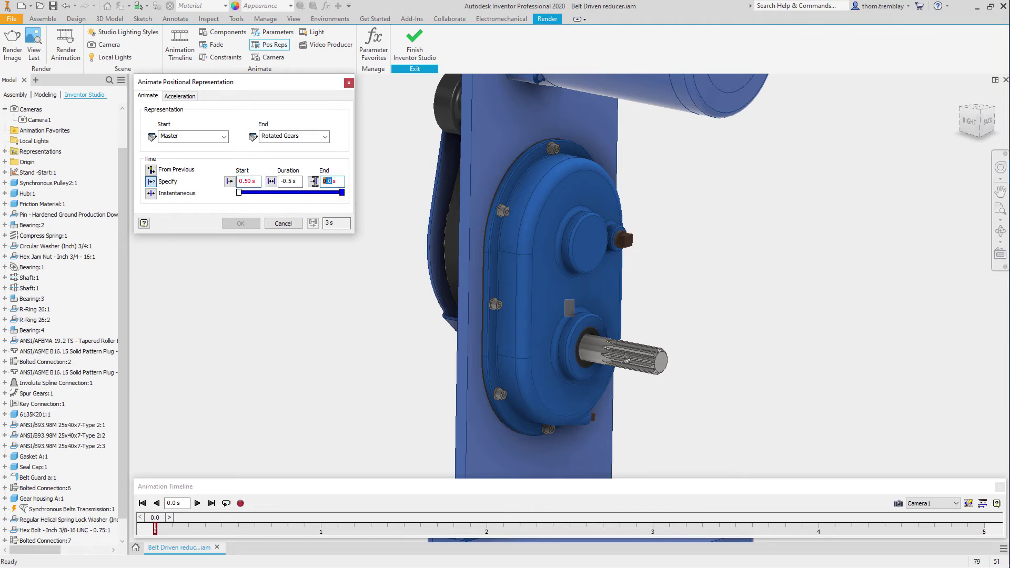
{"action": "type", "text": "4.8"}
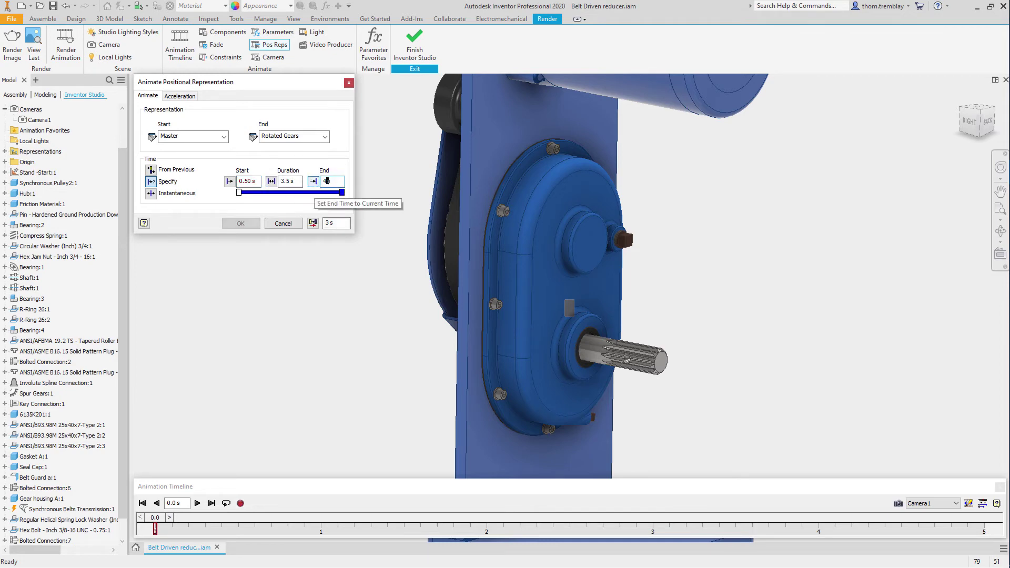
{"action": "left_click", "coordinate": [180, 96]}
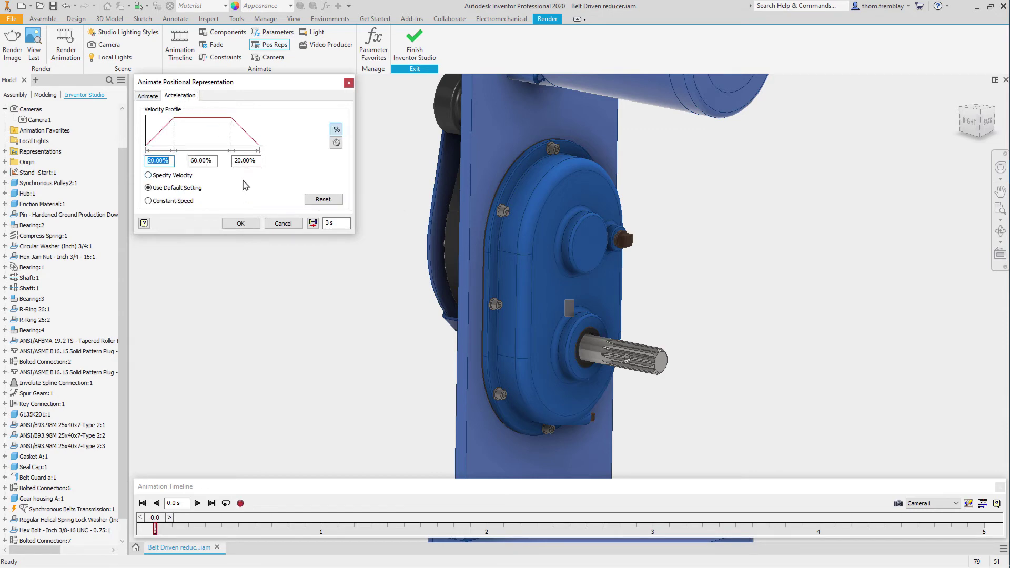
{"action": "left_click", "coordinate": [148, 176]}
{"action": "left_click", "coordinate": [240, 223]}
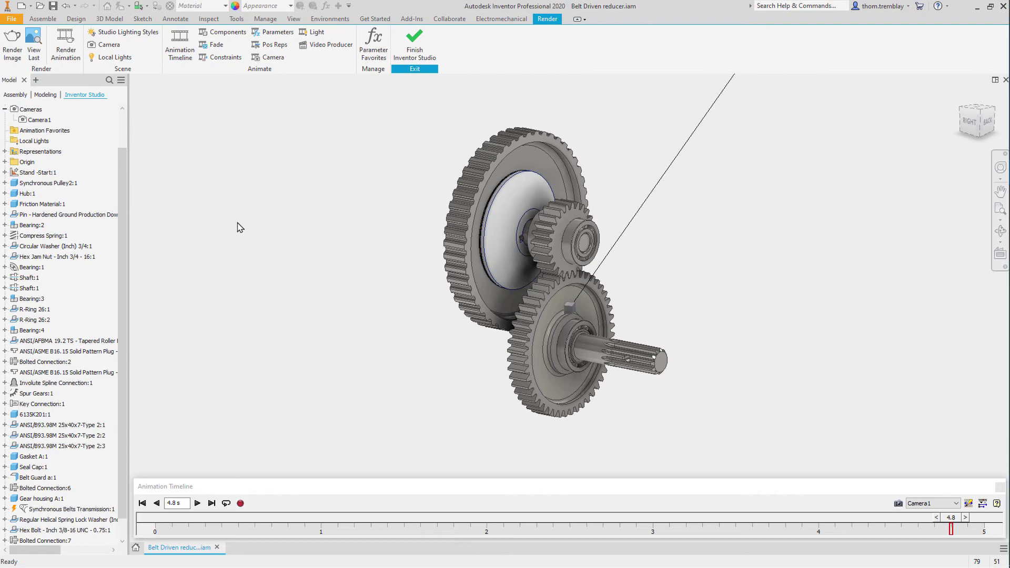
Replay the full animation from 0.0 s through 5.0 s
{"action": "left_click", "coordinate": [142, 504]}
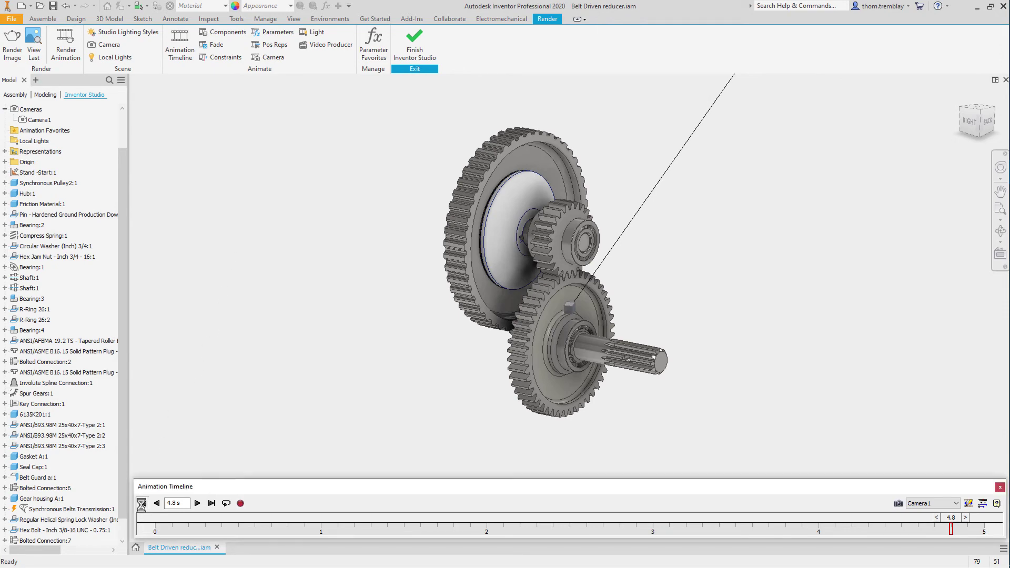
{"action": "left_click", "coordinate": [198, 504]}
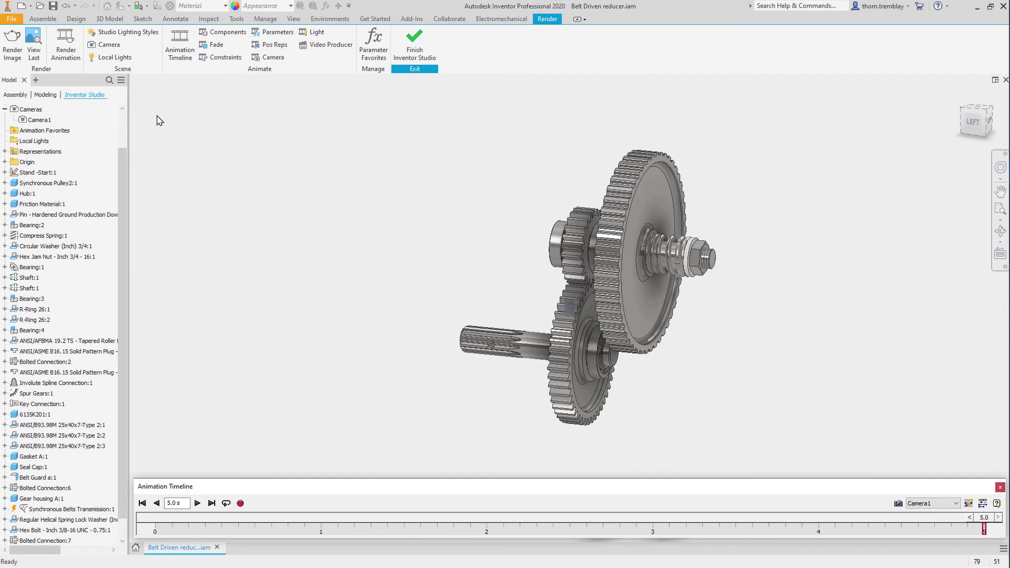
Set the animation render output size to 800 X 600 with an end time of 5 s
{"action": "left_click", "coordinate": [73, 49]}
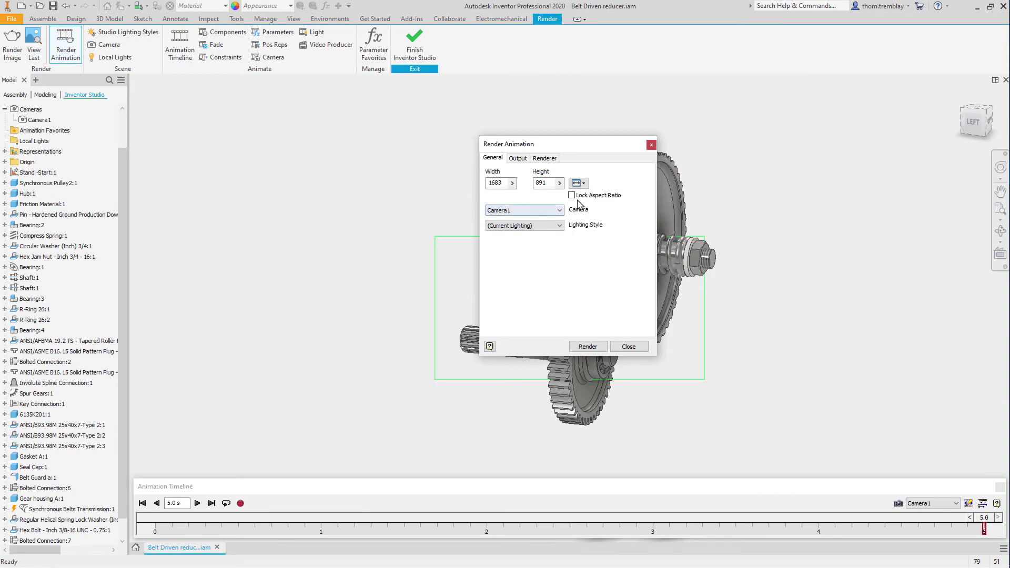
{"action": "left_click", "coordinate": [579, 182]}
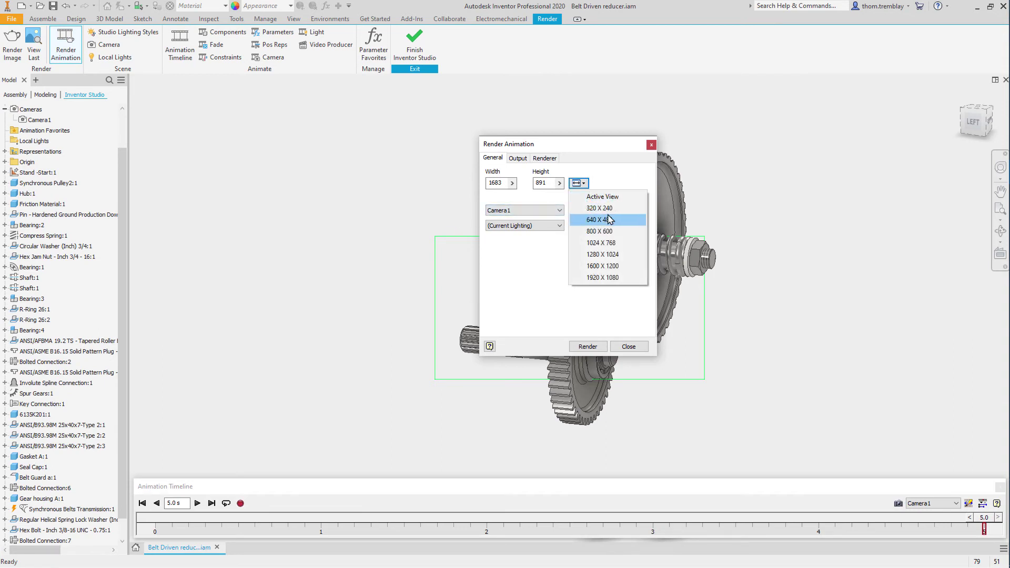
{"action": "left_click", "coordinate": [612, 234]}
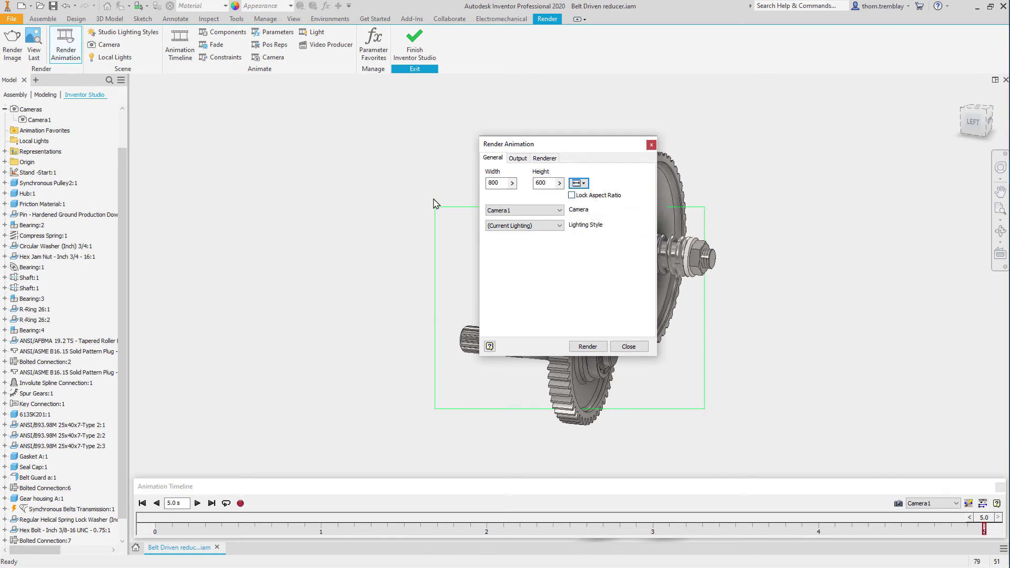
{"action": "left_click", "coordinate": [518, 158]}
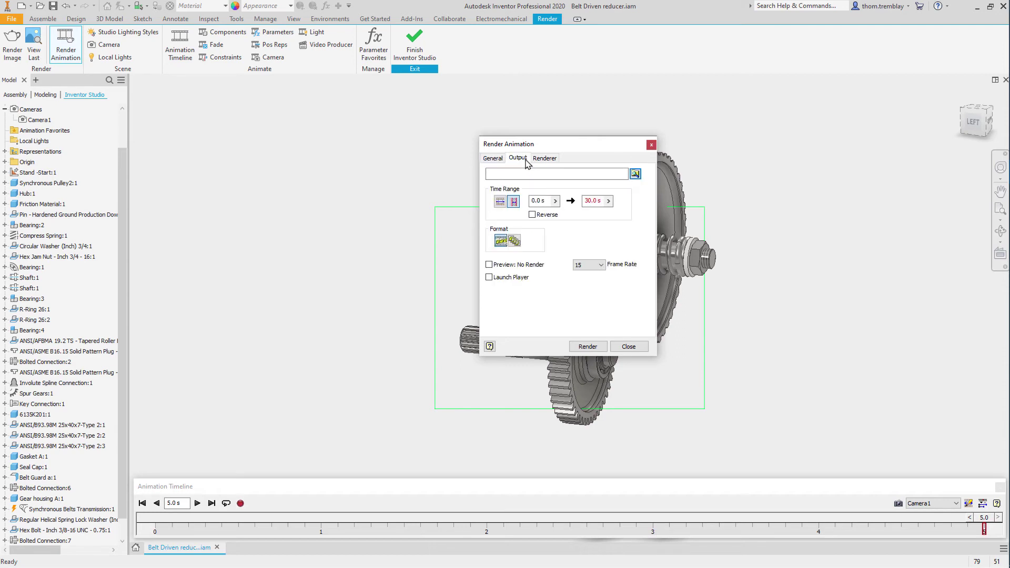
{"action": "double_click", "coordinate": [591, 203]}
{"action": "type", "text": "5"}
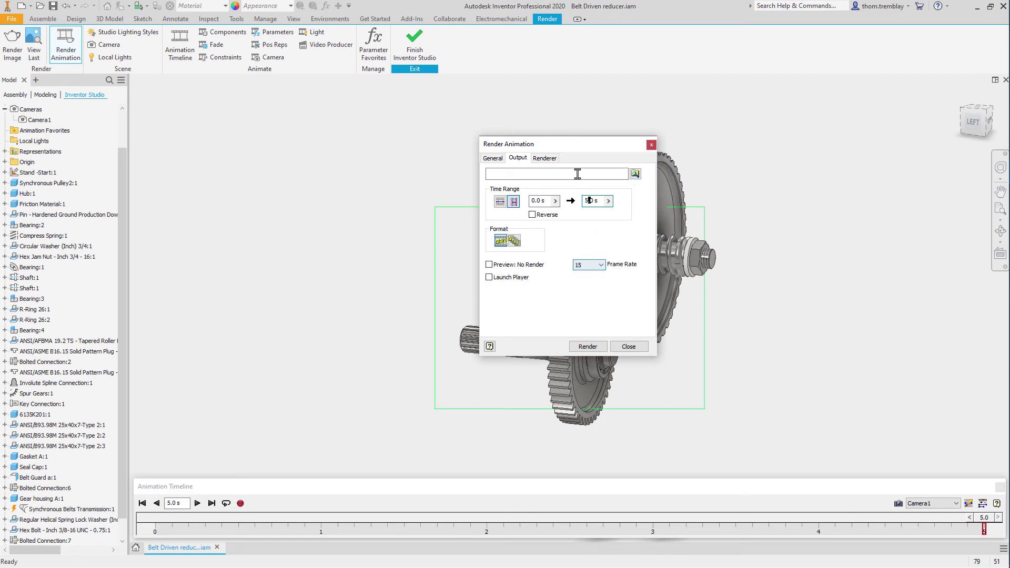
Set renderer iterations to 15 and lighting accuracy to Low, then start the render
{"action": "left_click", "coordinate": [553, 161]}
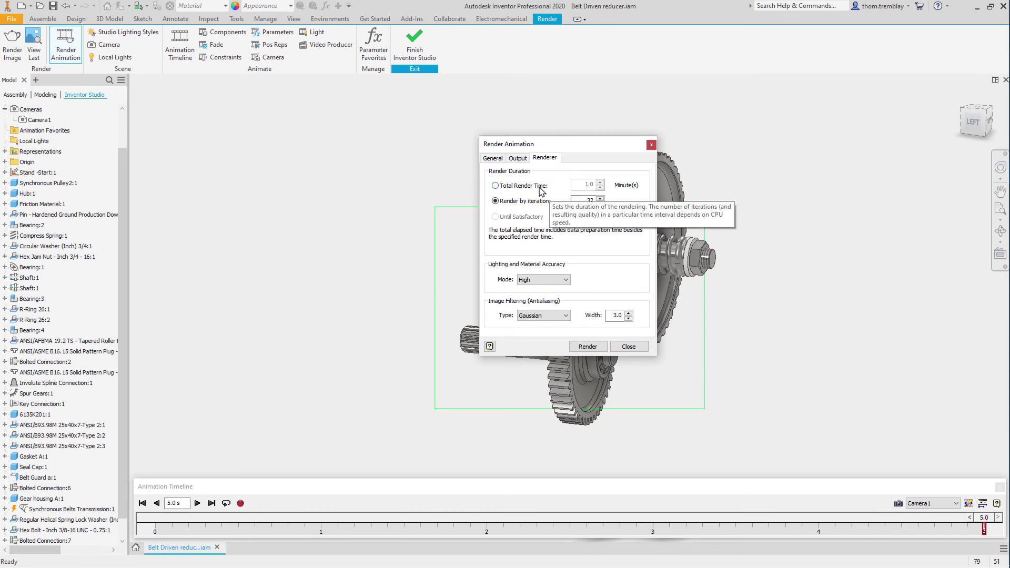
{"action": "left_click", "coordinate": [580, 201]}
{"action": "left_click_drag", "start_coordinate": [580, 200], "coordinate": [595, 202]}
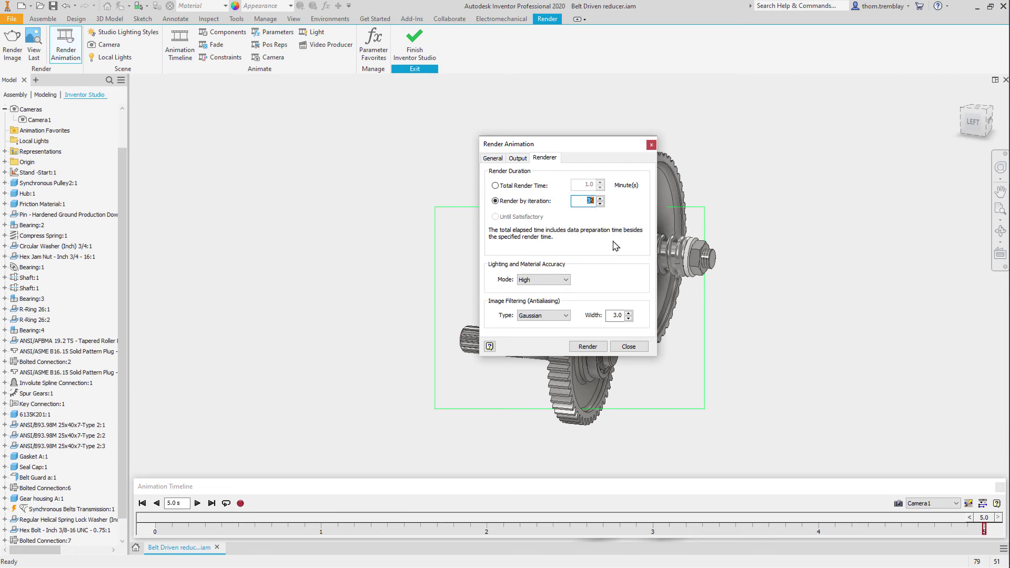
{"action": "type", "text": "15"}
{"action": "left_click", "coordinate": [569, 282]}
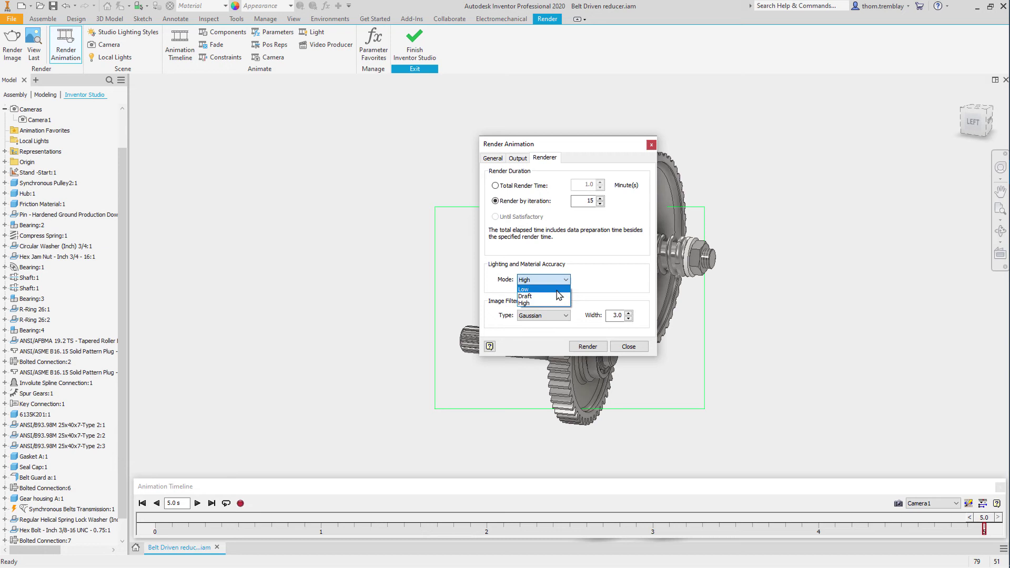
{"action": "left_click", "coordinate": [557, 289]}
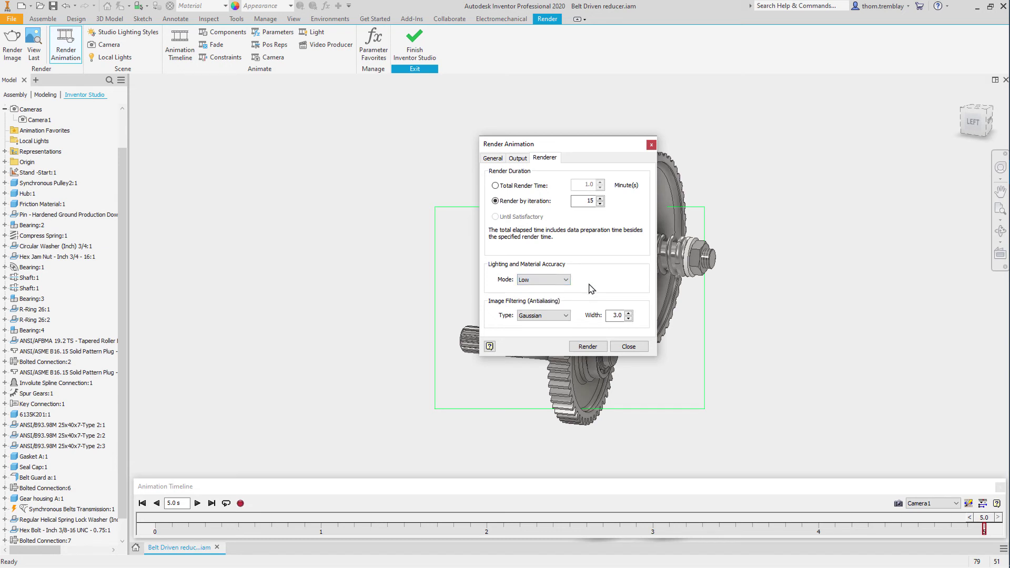
{"action": "left_click", "coordinate": [587, 348]}
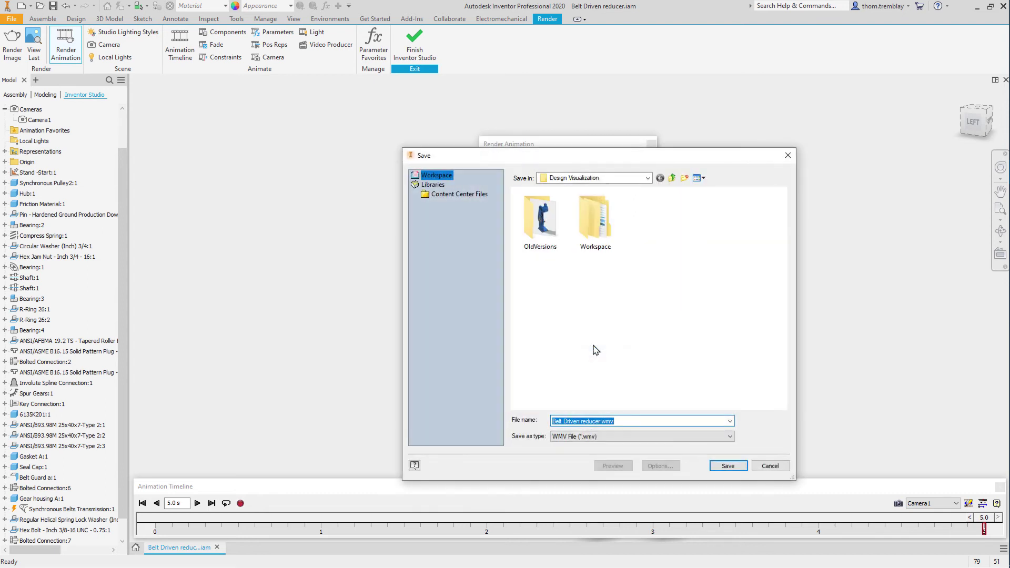
Save the video as Belt Driven reducer.avi using Microsoft Video 1 compression at quality 75
{"action": "left_click", "coordinate": [645, 437]}
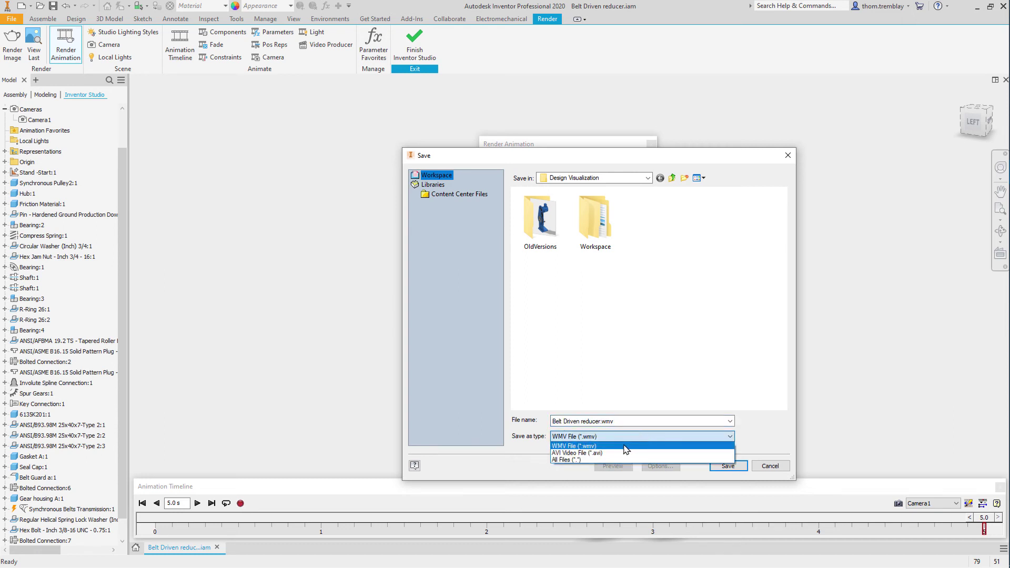
{"action": "left_click", "coordinate": [625, 453]}
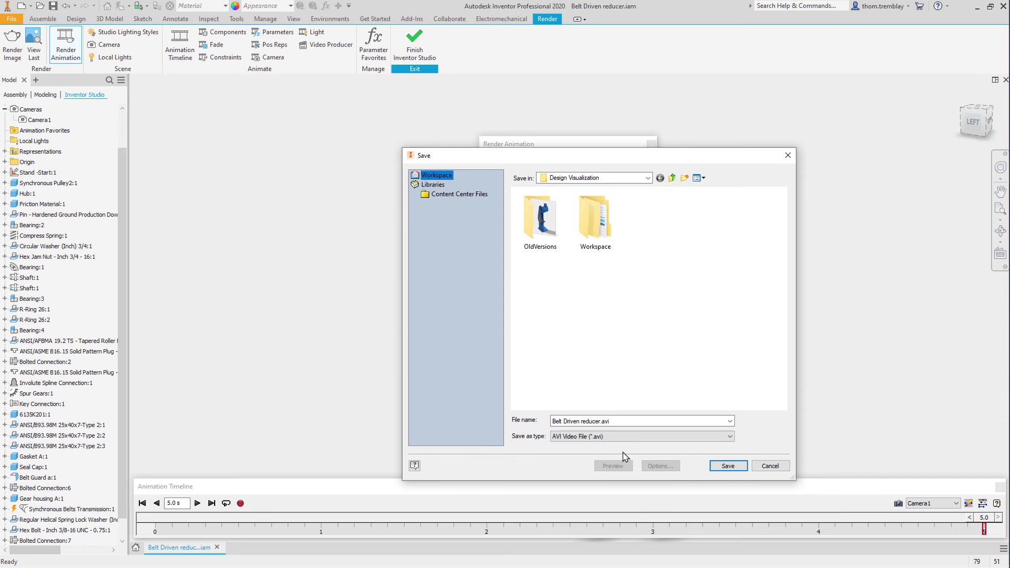
{"action": "left_click", "coordinate": [717, 467]}
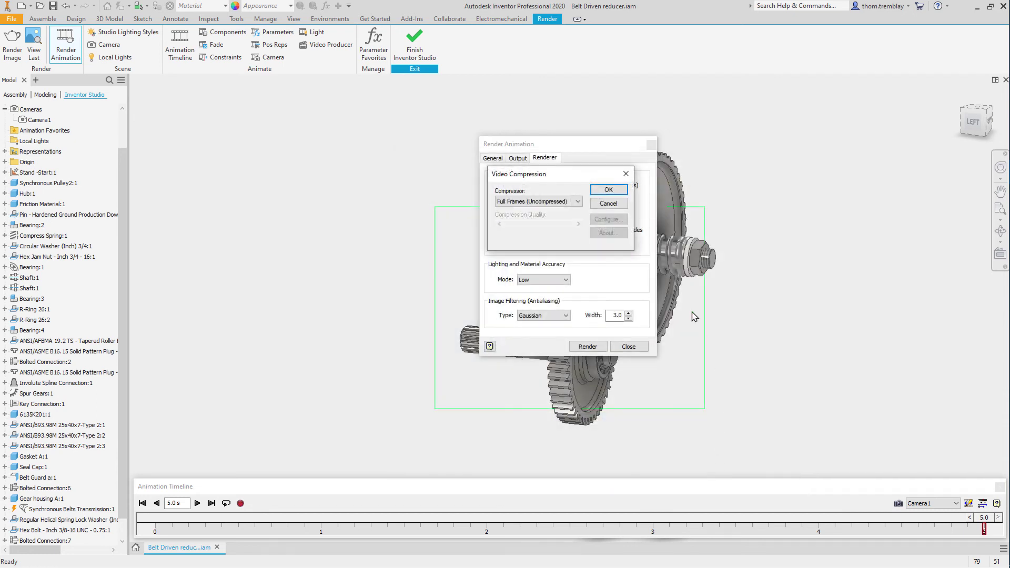
{"action": "left_click", "coordinate": [576, 204]}
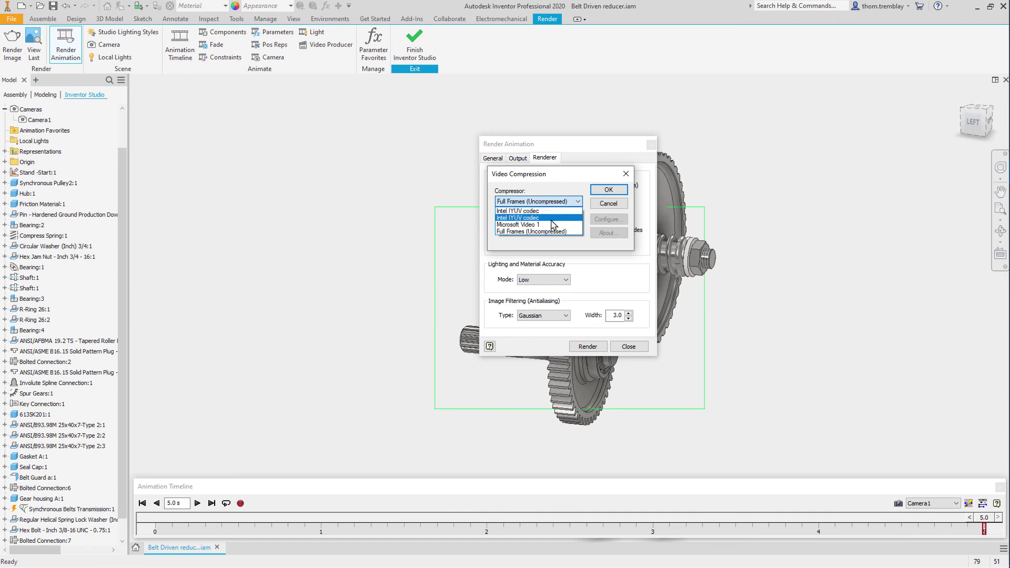
{"action": "left_click", "coordinate": [550, 225]}
{"action": "left_click", "coordinate": [601, 190]}
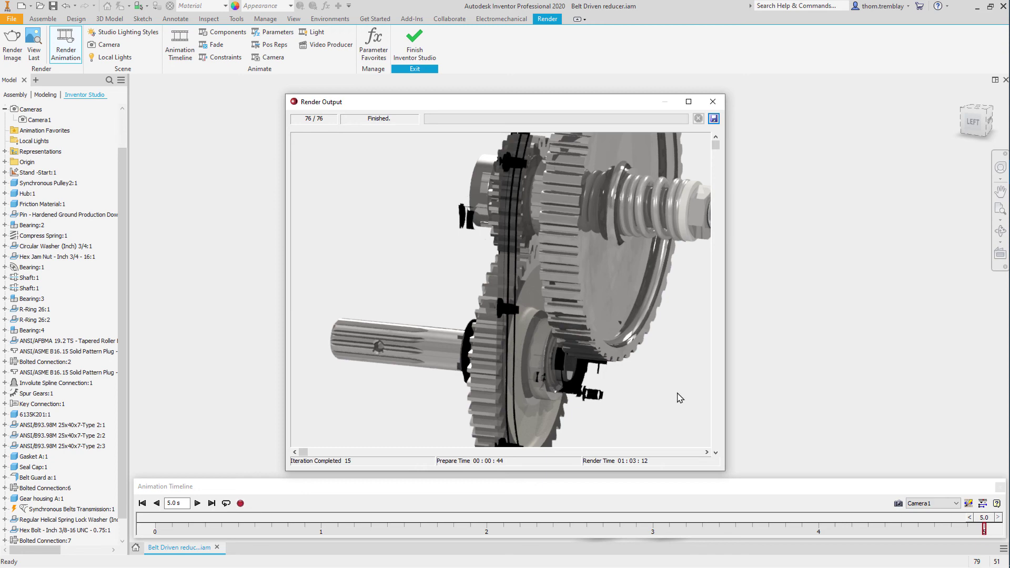
Cancel saving the rendered frame as a PNG image
{"action": "left_click", "coordinate": [714, 120]}
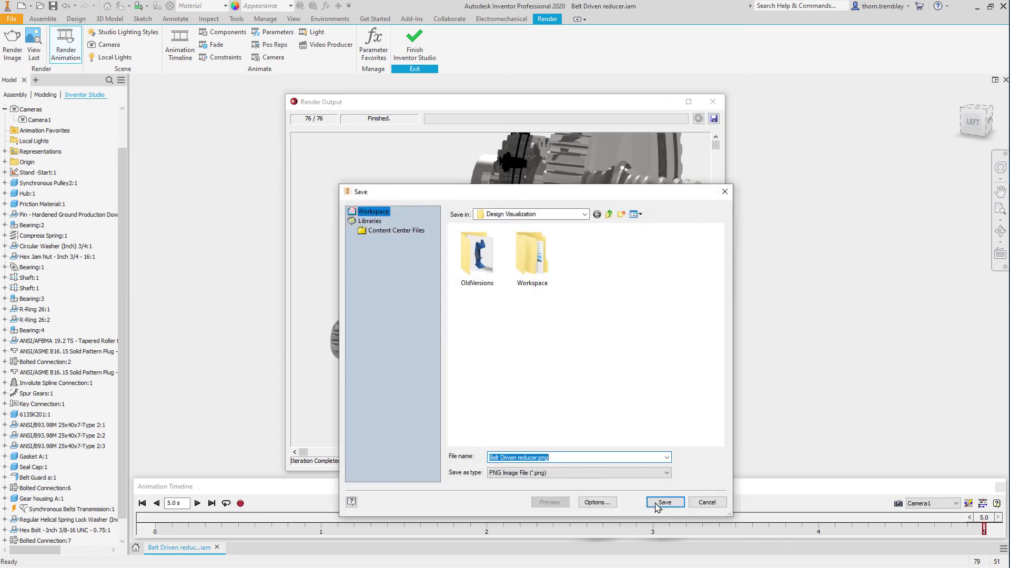
{"action": "left_click", "coordinate": [703, 506]}
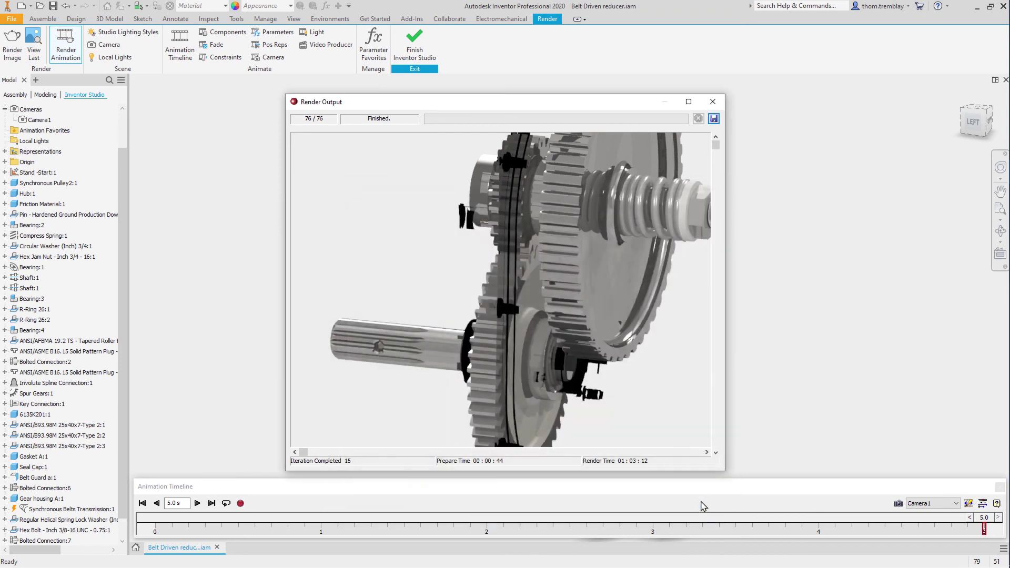